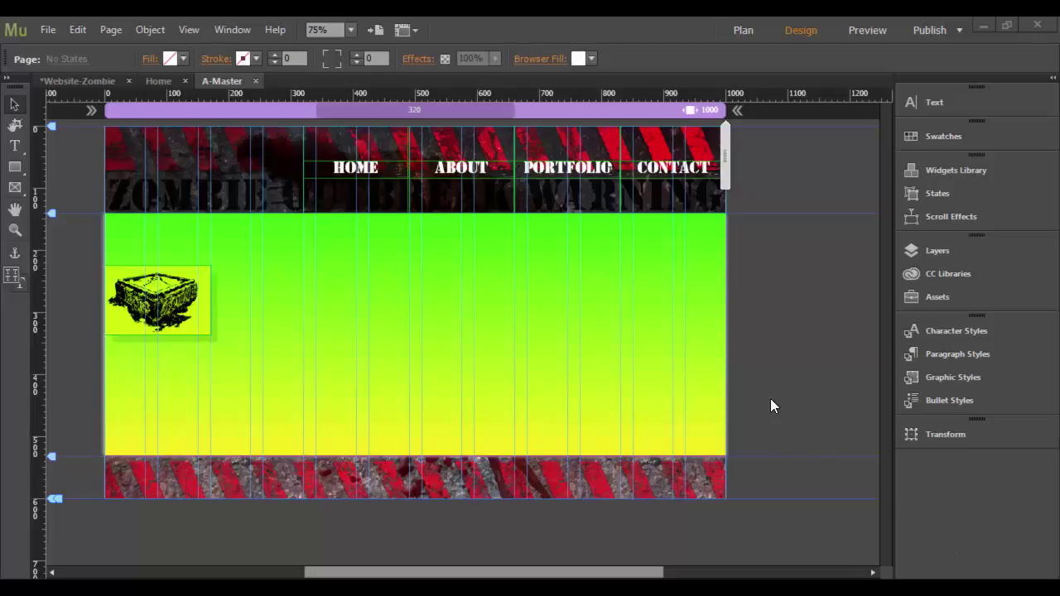
# Switch from the A-Master design view back to the Website-Zombie site plan
pyautogui.click(77, 80)
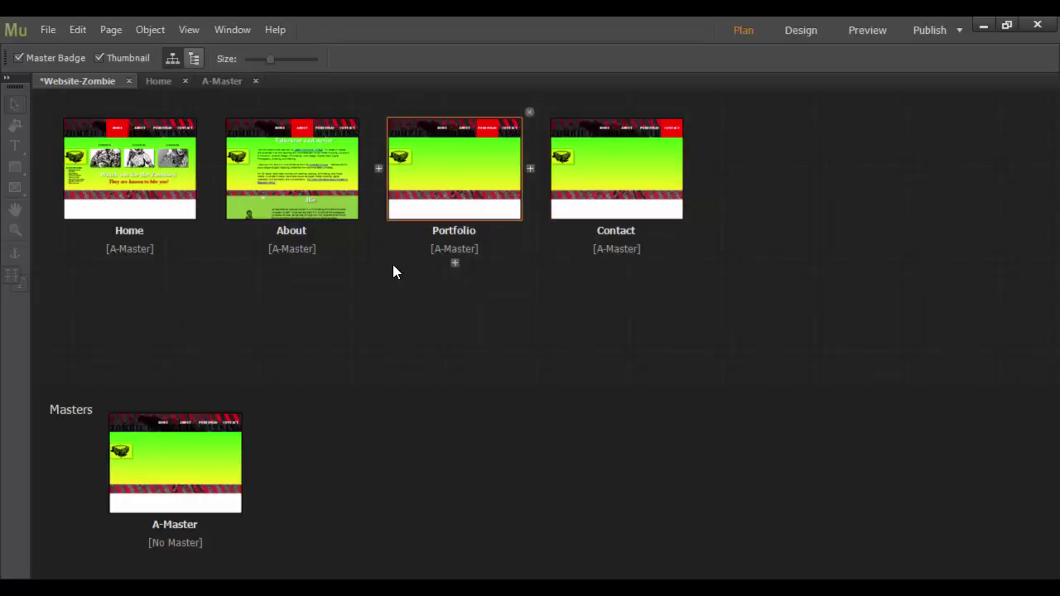
# Add a child page named 'Video' under Portfolio in the site plan
pyautogui.click(455, 264)
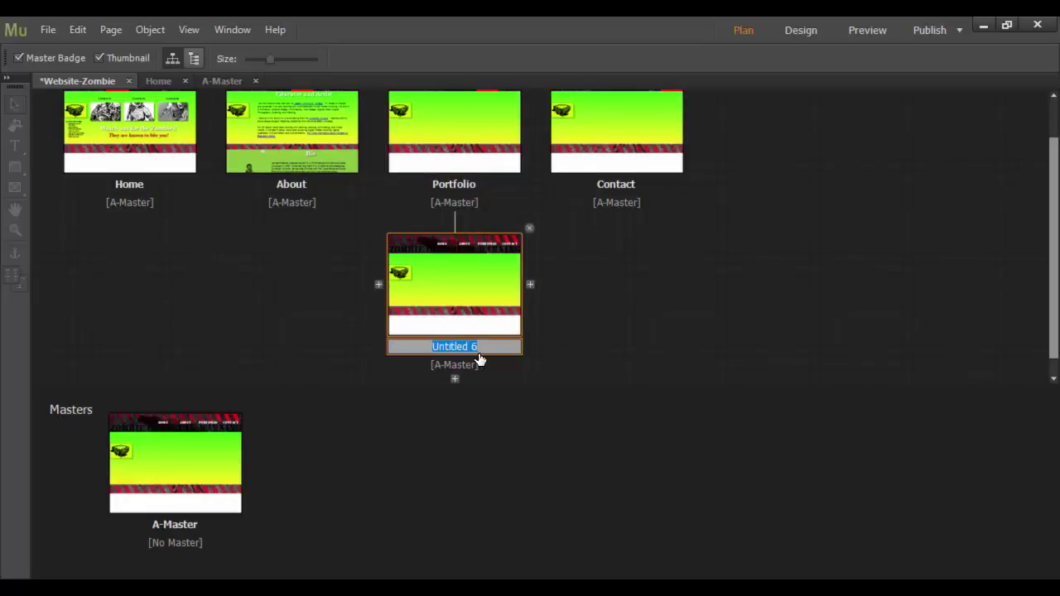
pyautogui.write('Video')
pyautogui.press('Return')
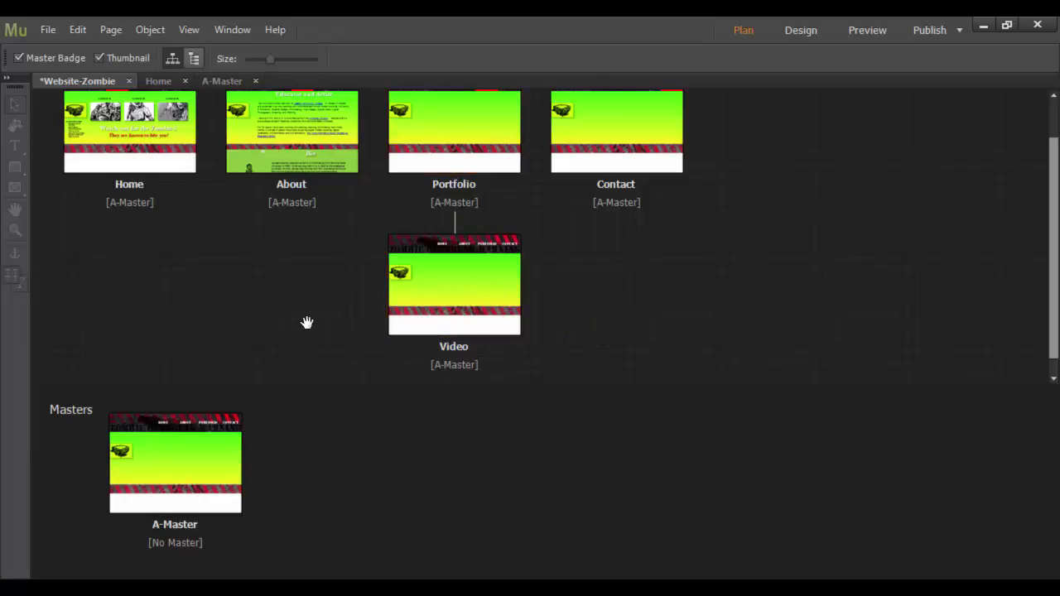
# Open A-Master and set the navigation menu widget's Menu Type to All Pages
pyautogui.doubleClick(168, 487)
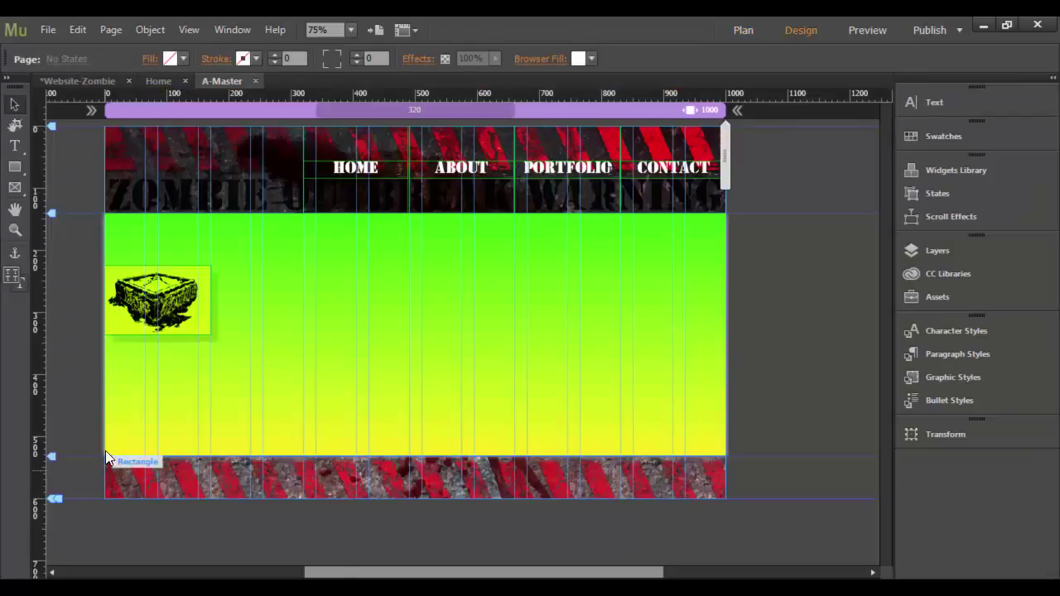
pyautogui.click(690, 169)
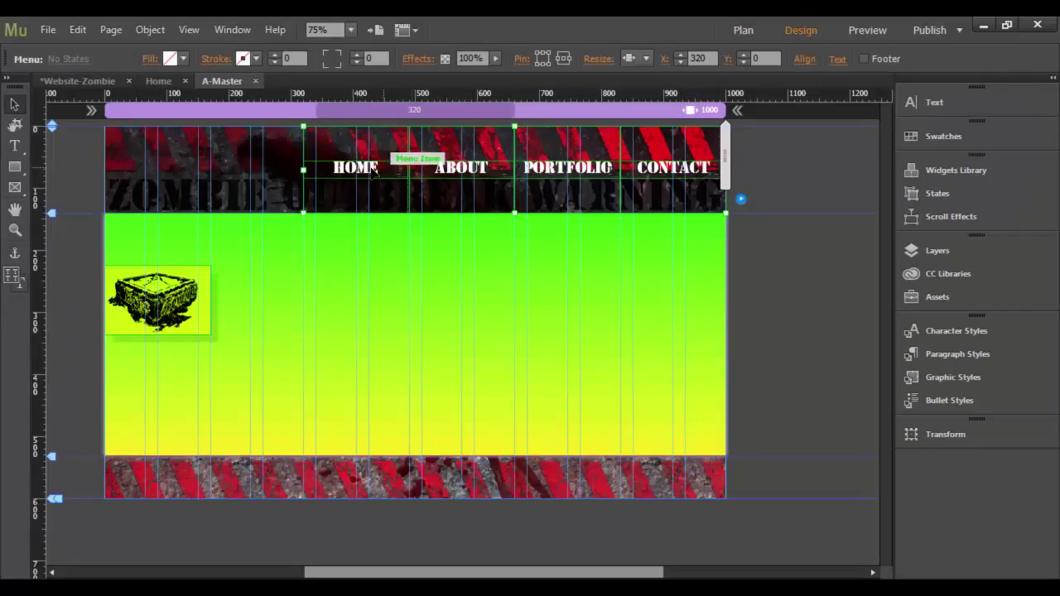
pyautogui.click(740, 199)
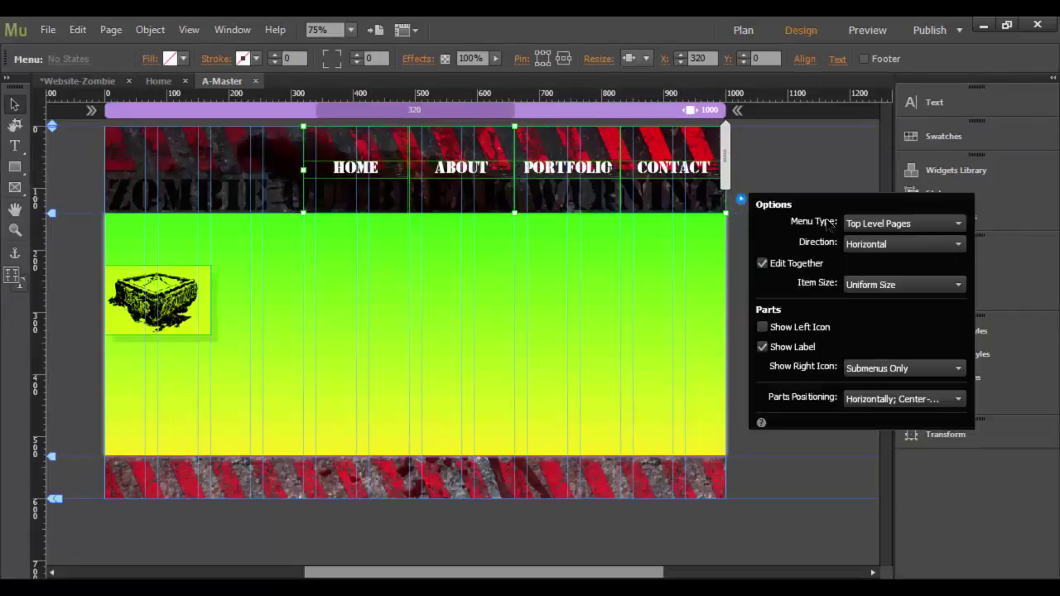
pyautogui.click(901, 226)
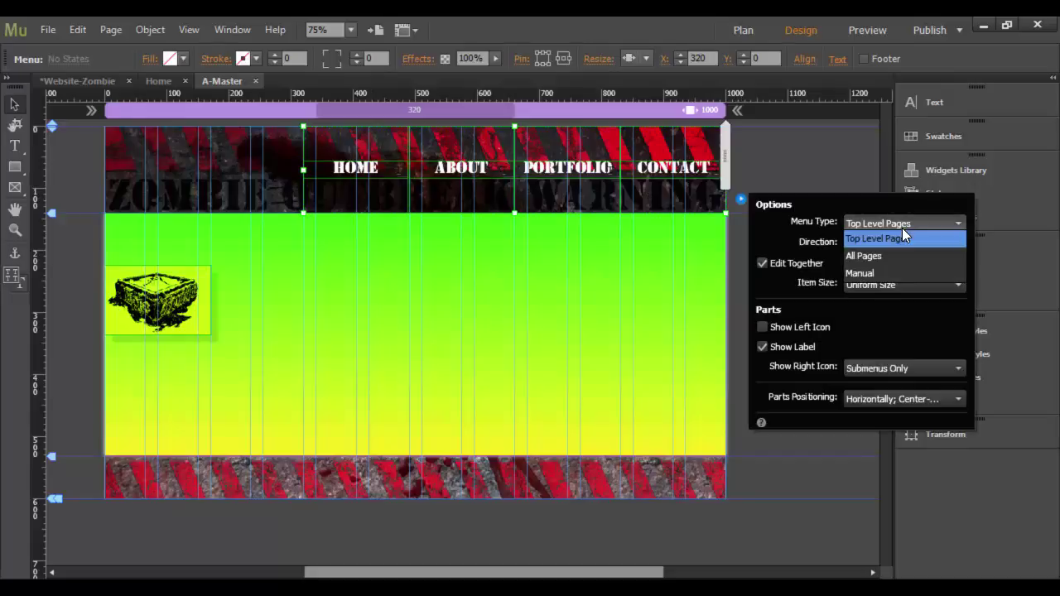
pyautogui.click(892, 255)
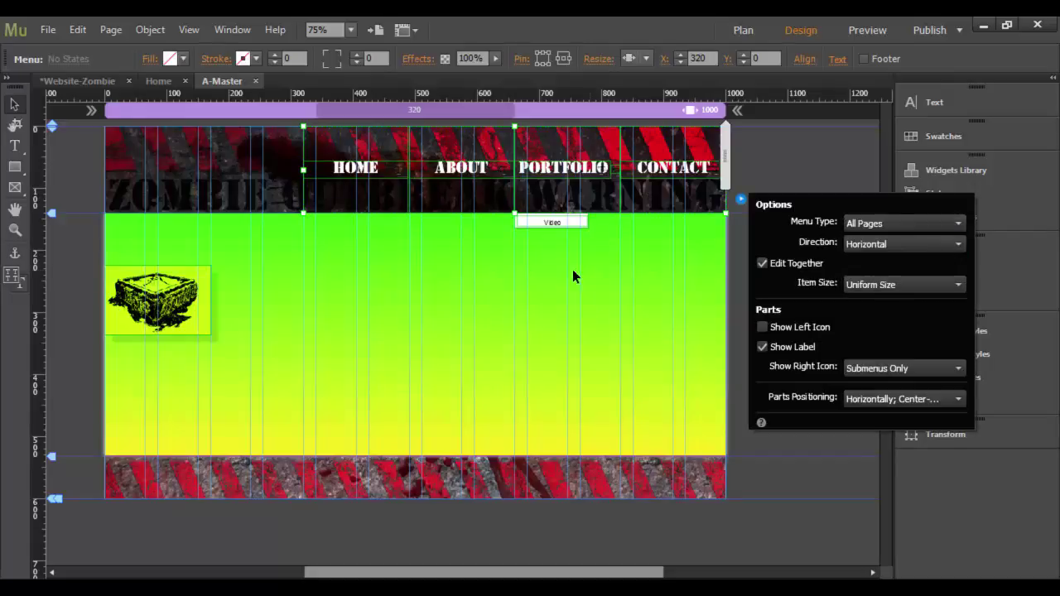
# Select the Video item's label in the menu's PORTFOLIO submenu
pyautogui.click(558, 221)
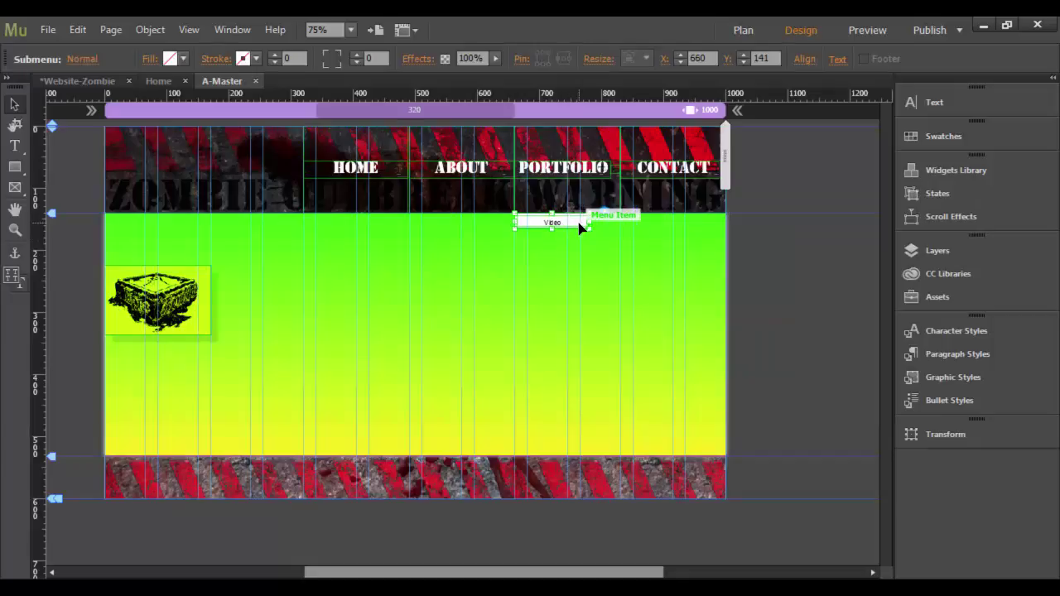
pyautogui.click(580, 227)
pyautogui.click(581, 226)
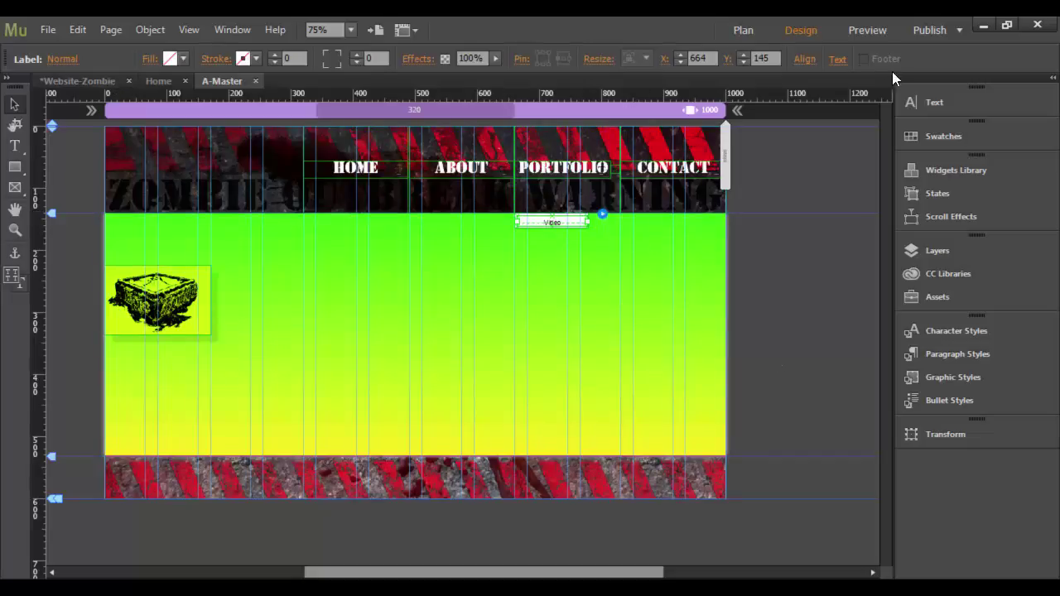
# Preview the site to check the Video submenu beneath PORTFOLIO
pyautogui.hotkey('ctrl', 'shift', 'p')
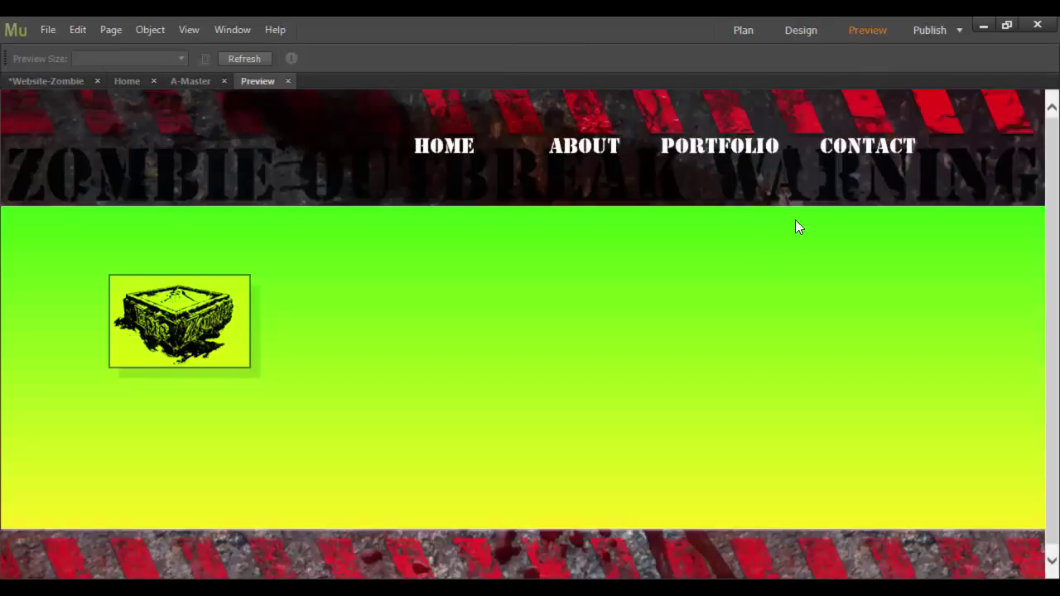
pyautogui.moveTo(734, 149)
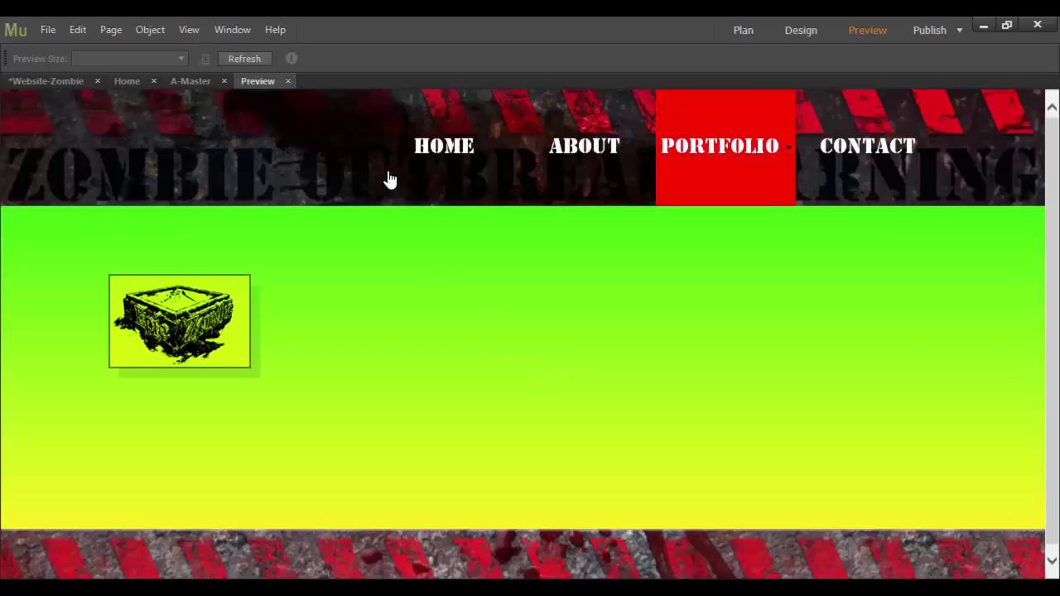
# Close the preview and open the Video page in Design view, zoomed out to 75%
pyautogui.click(288, 81)
pyautogui.click(84, 80)
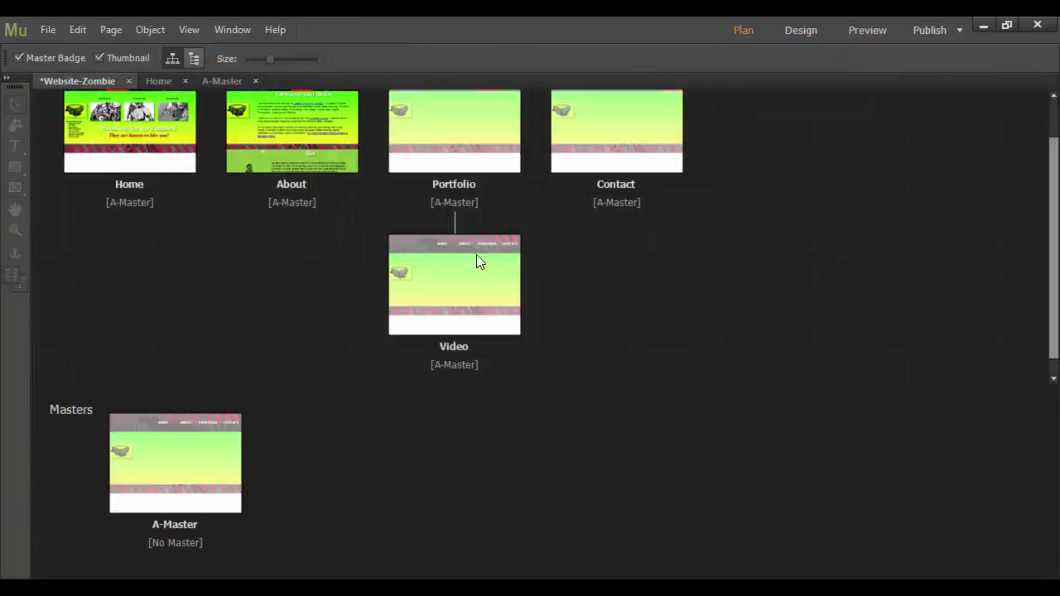
pyautogui.doubleClick(462, 303)
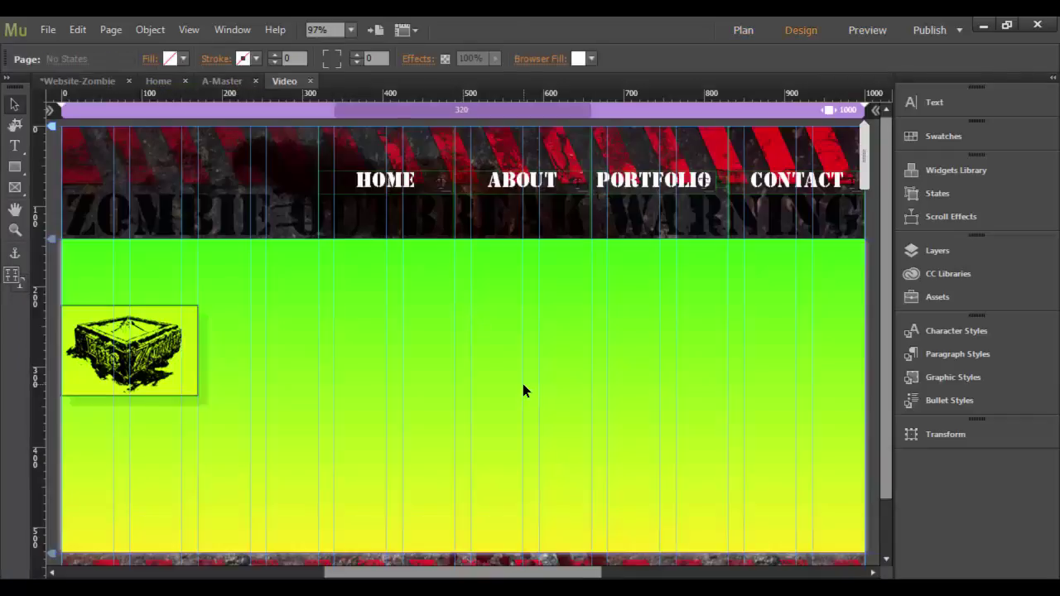
pyautogui.hotkey('ctrl', '-')
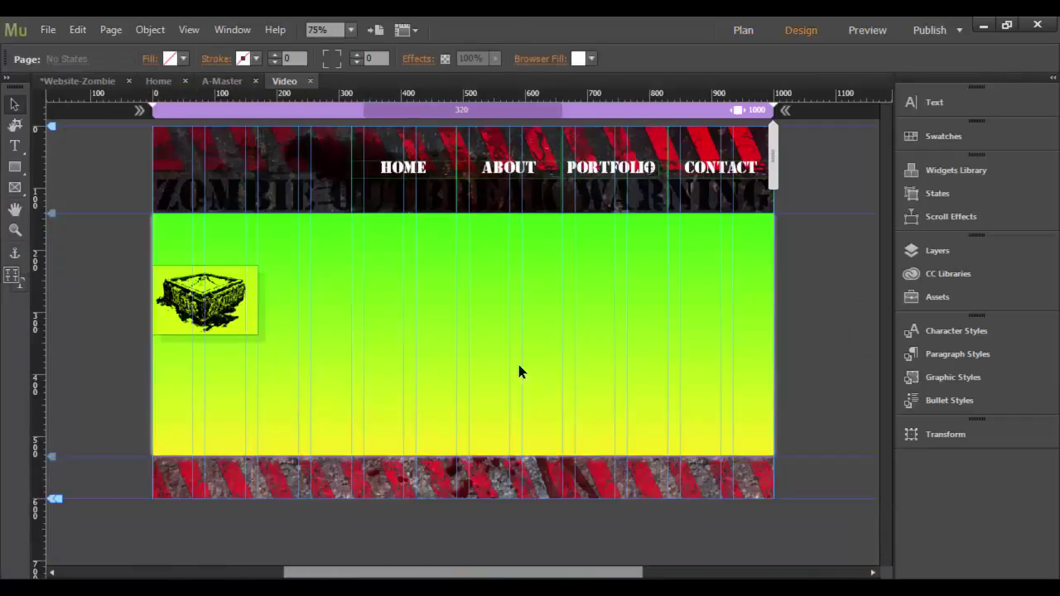
# Open the Social folder in the Widgets Library and select the YouTube widget
pyautogui.click(956, 176)
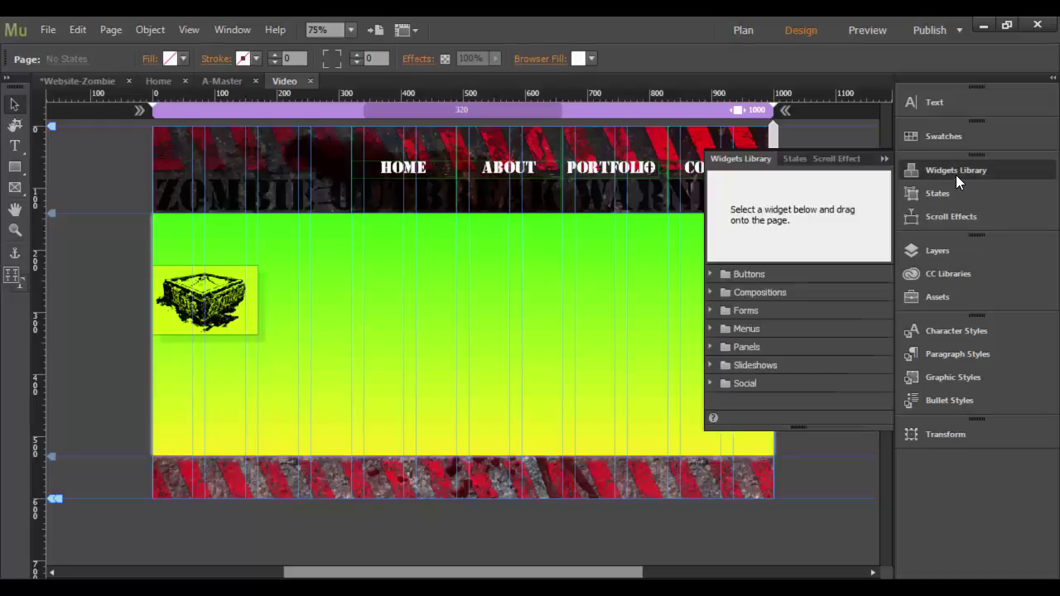
pyautogui.click(710, 384)
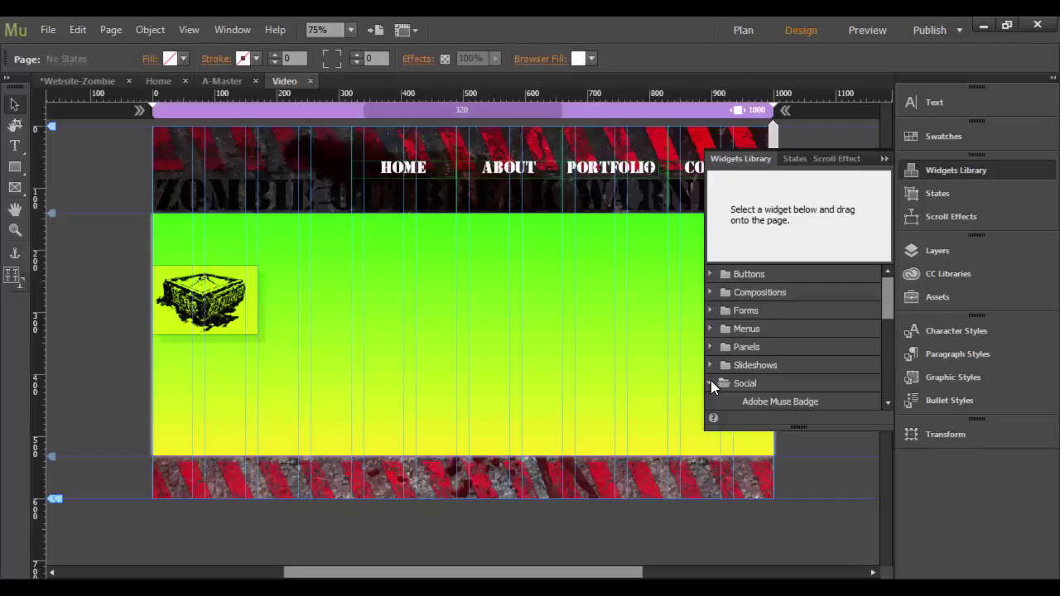
pyautogui.scroll(-1, 882, 294)
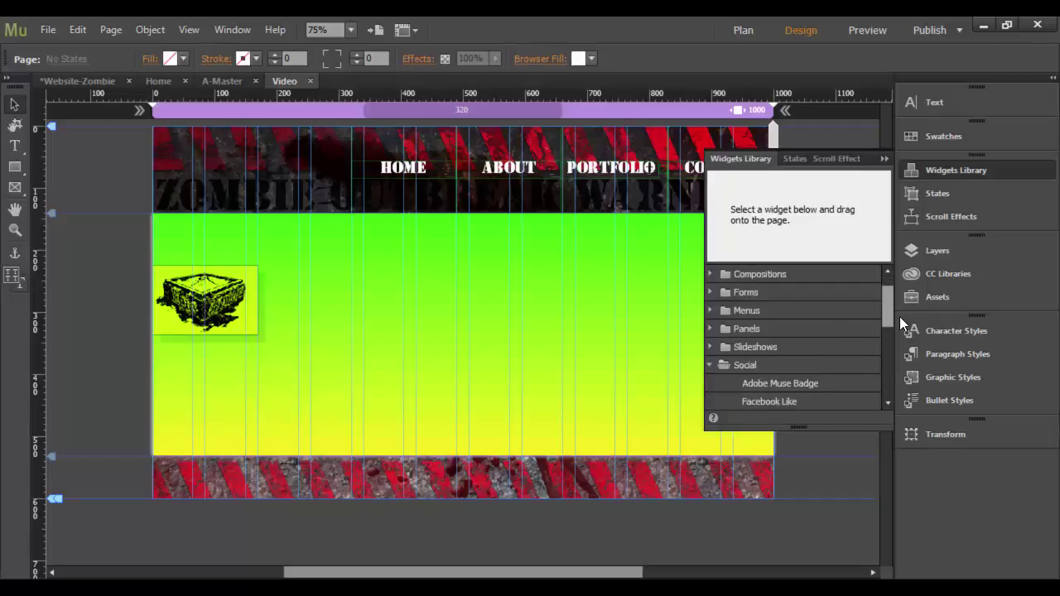
pyautogui.moveTo(890, 314); pyautogui.dragTo(885, 363)
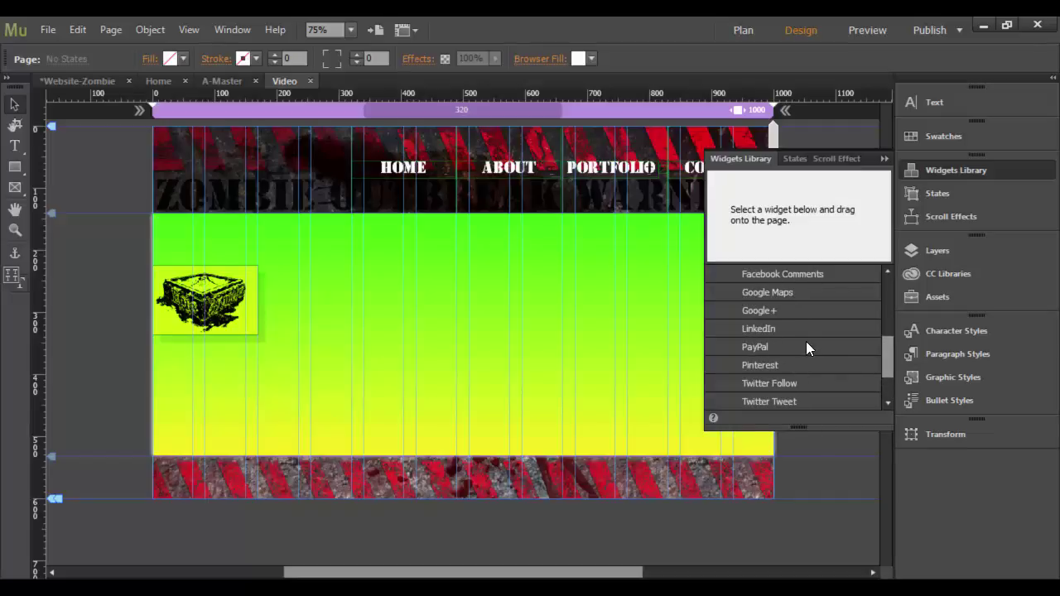
pyautogui.scroll(-2, 800, 378)
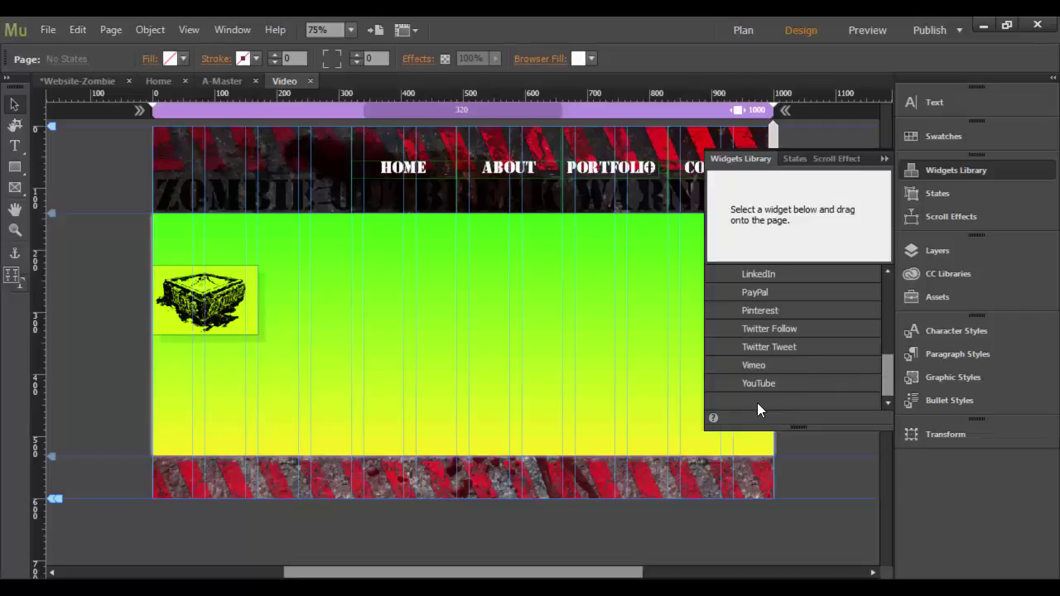
pyautogui.click(772, 385)
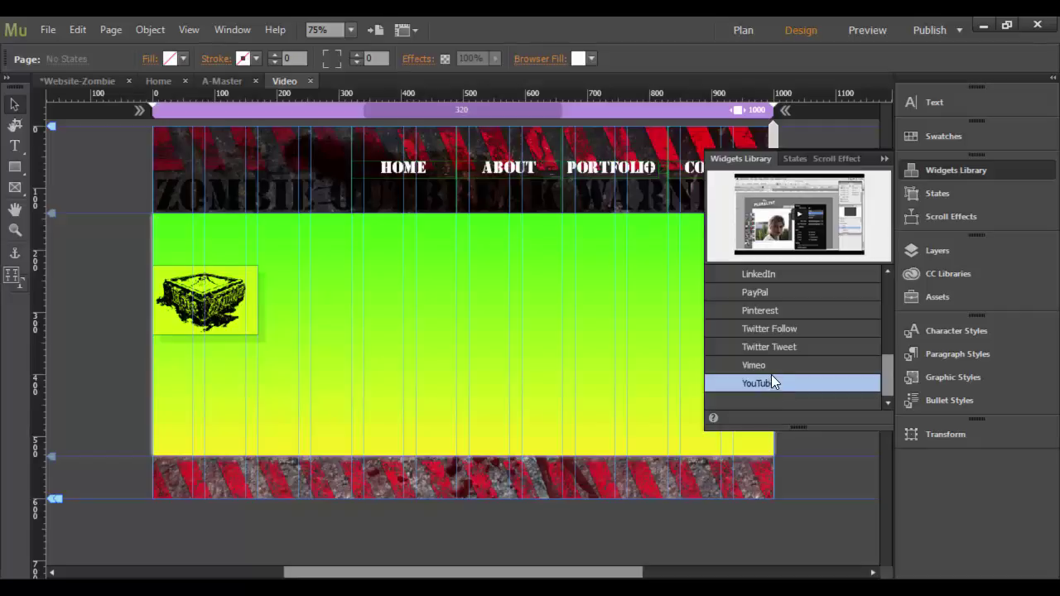
pyautogui.click(771, 364)
pyautogui.click(767, 382)
# Place the YouTube widget on the Video page and move it up into the green content area
pyautogui.moveTo(773, 384); pyautogui.dragTo(359, 280)
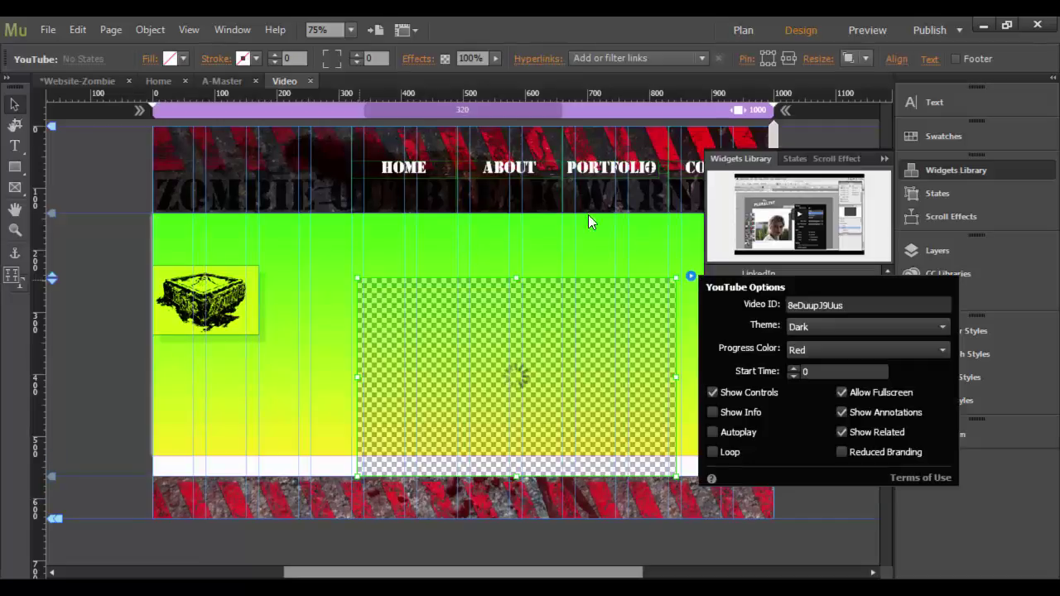
pyautogui.click(885, 159)
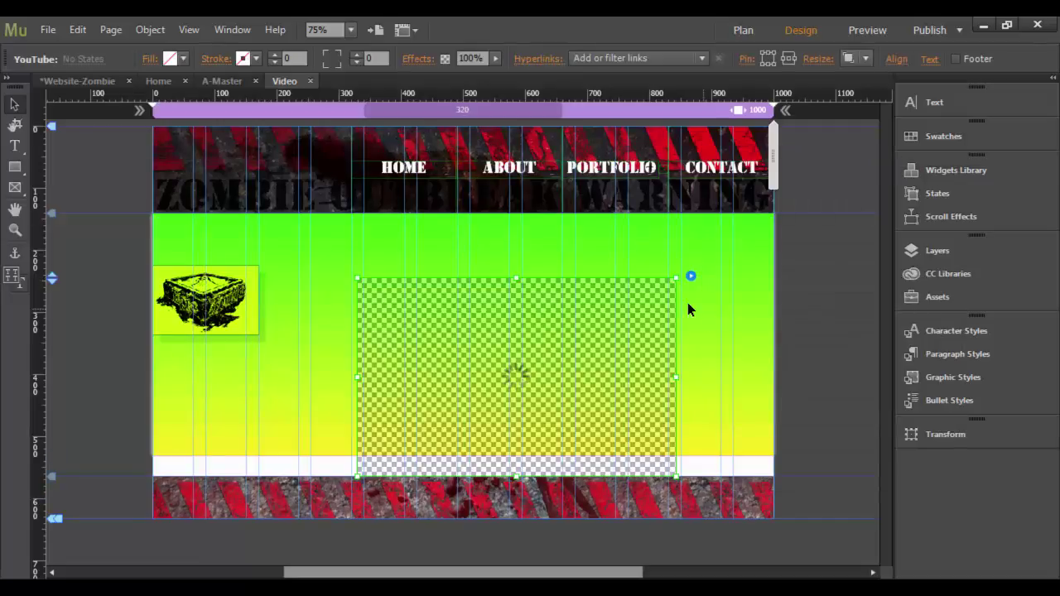
pyautogui.moveTo(505, 329); pyautogui.dragTo(461, 274)
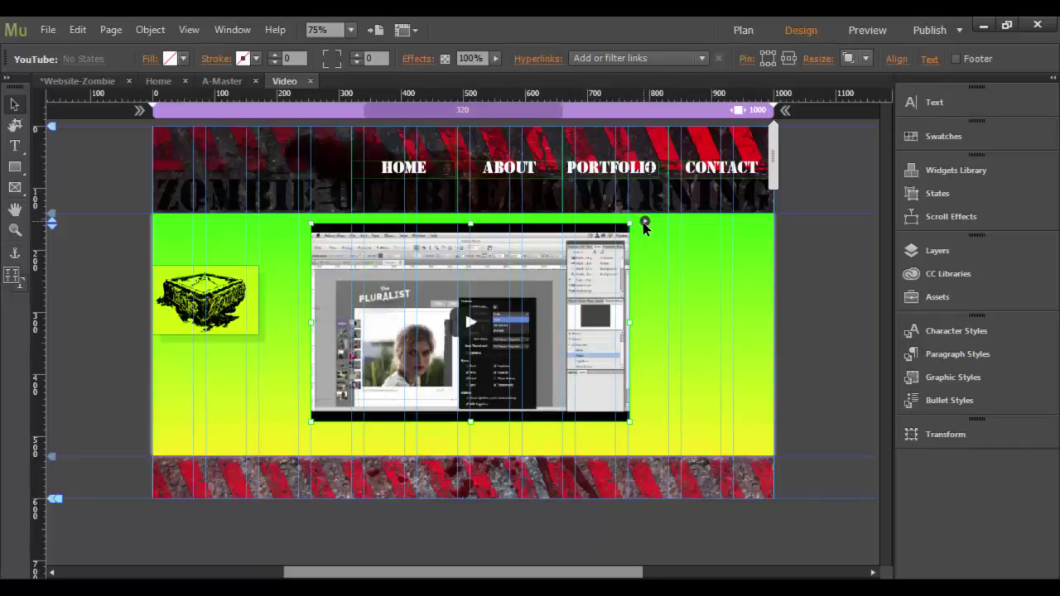
# Set the YouTube widget to Dark theme, Red progress colour, and Reduced Branding
pyautogui.click(645, 223)
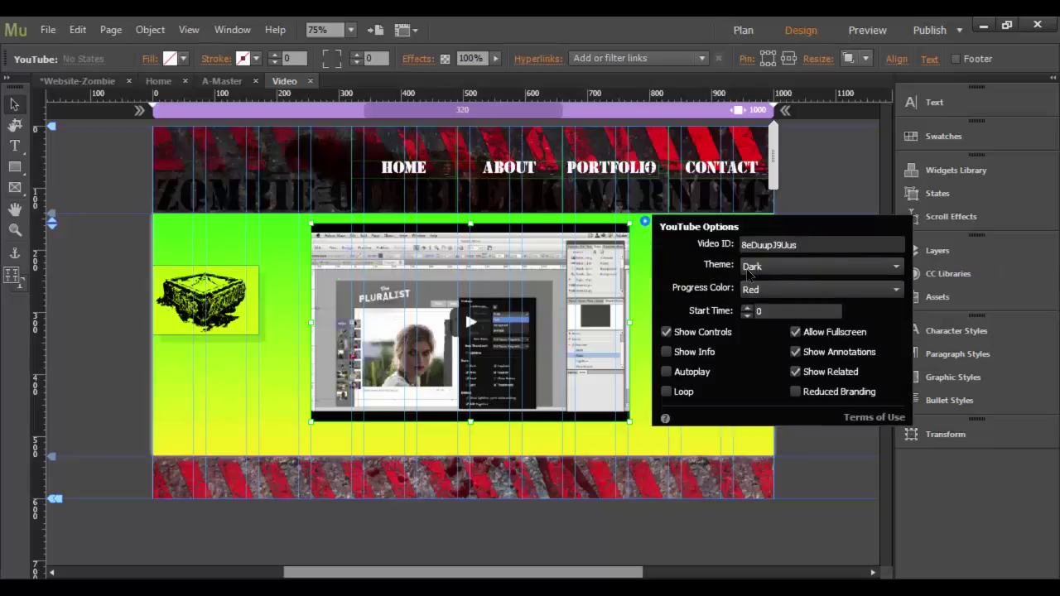
pyautogui.click(788, 267)
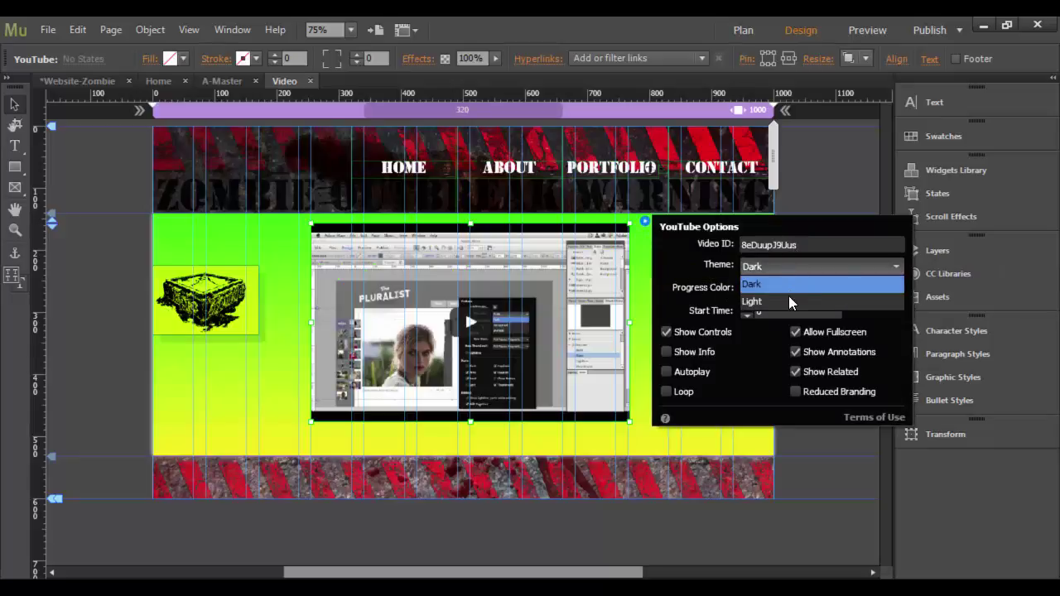
pyautogui.click(790, 304)
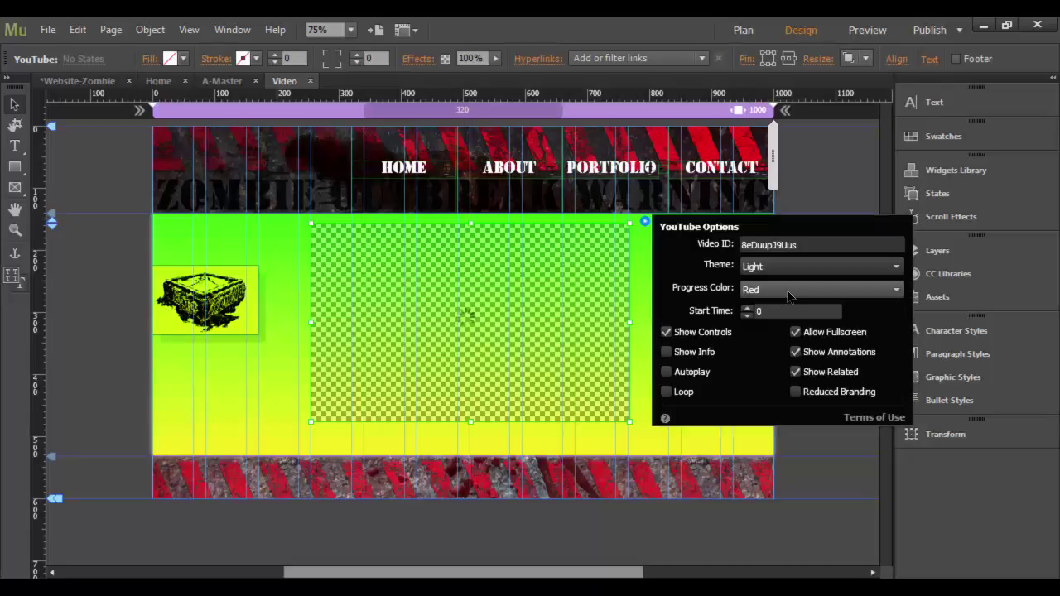
pyautogui.click(787, 290)
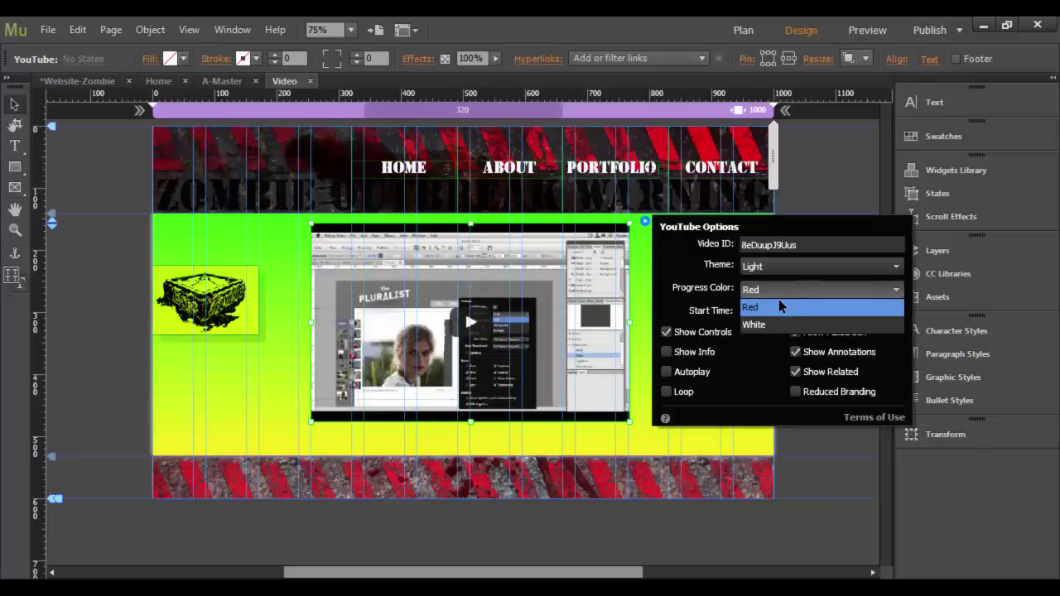
pyautogui.click(779, 306)
pyautogui.click(792, 269)
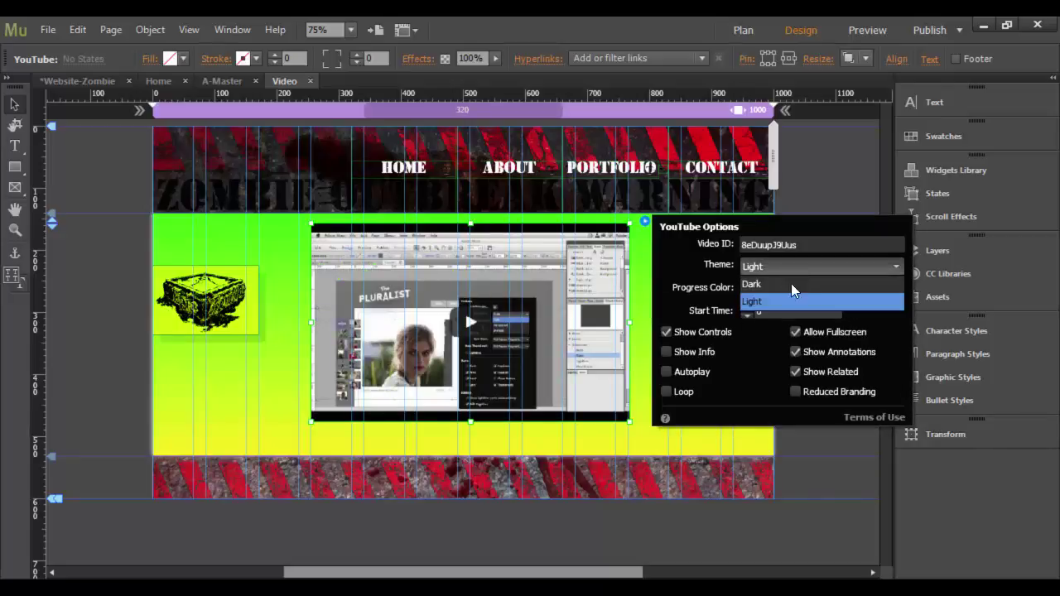
pyautogui.click(781, 286)
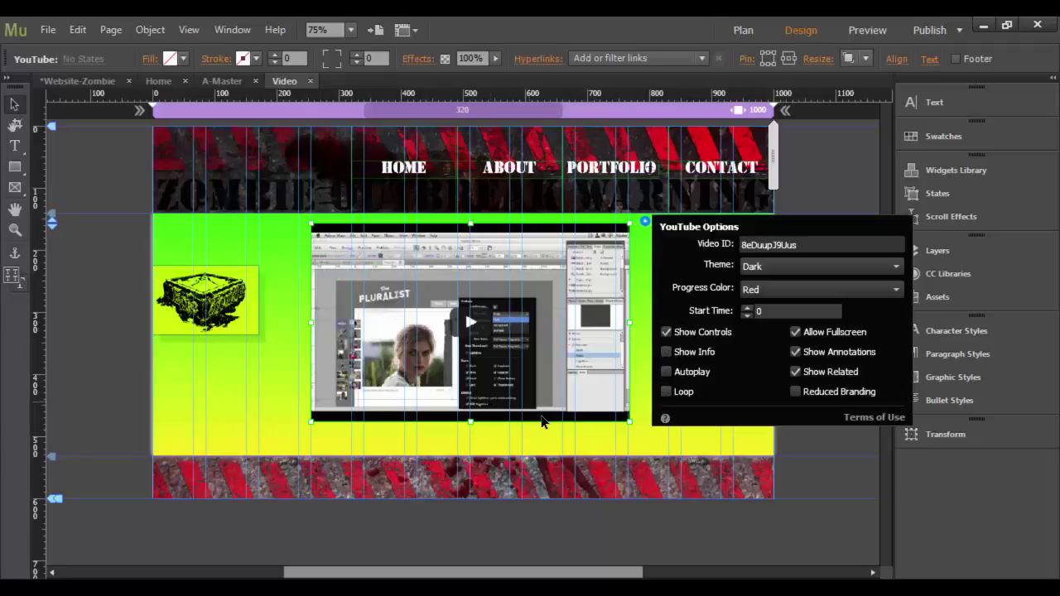
pyautogui.click(796, 393)
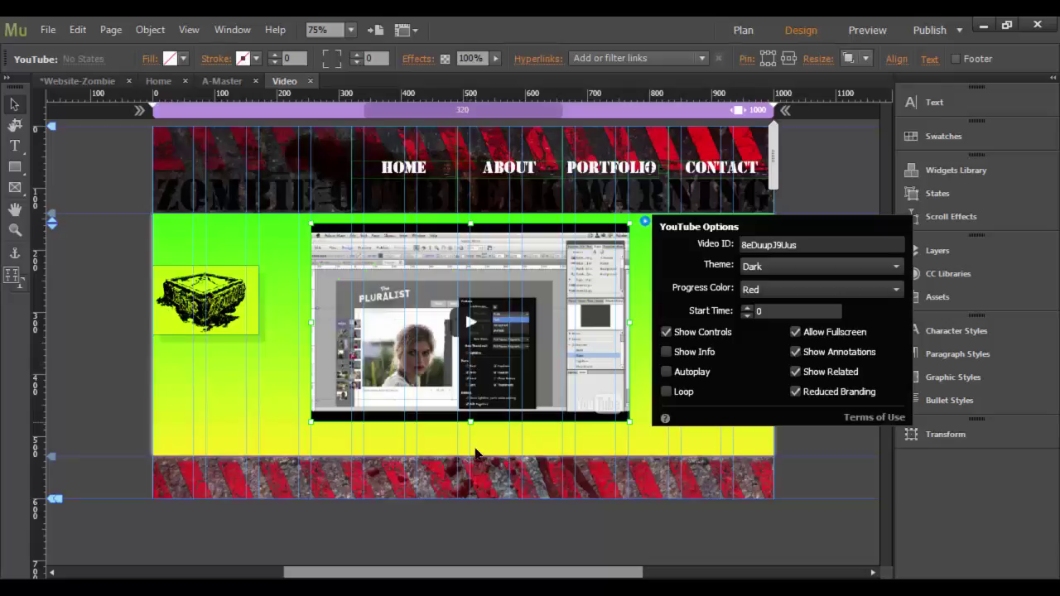
# Open the 'Adobe Muse CC Creating Links' video on YouTube, pause it, and copy its ID
pyautogui.click(388, 555)
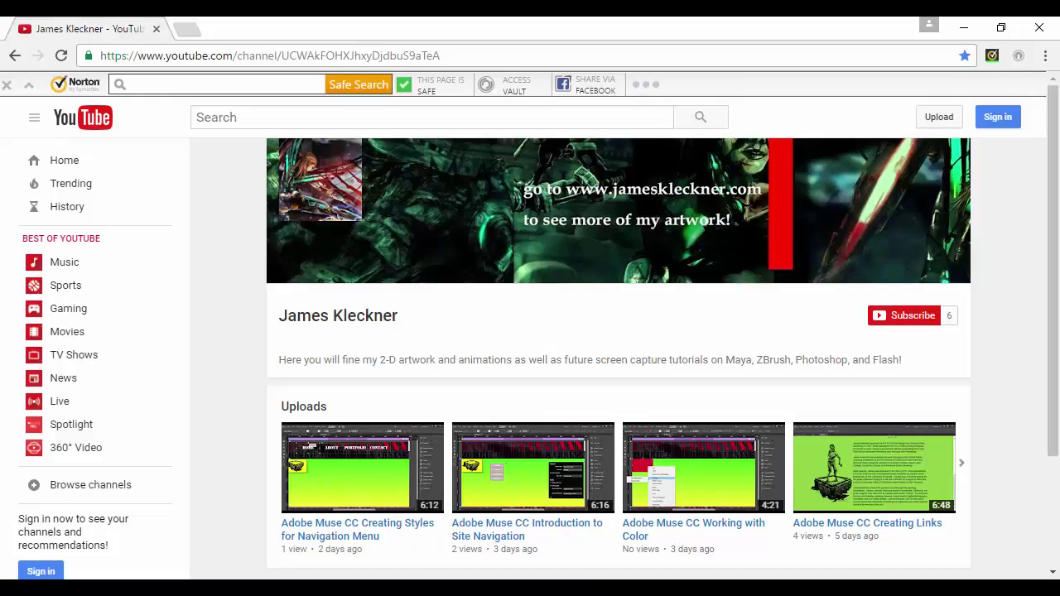
pyautogui.scroll(-2, 435, 395)
pyautogui.scroll(2, 433, 395)
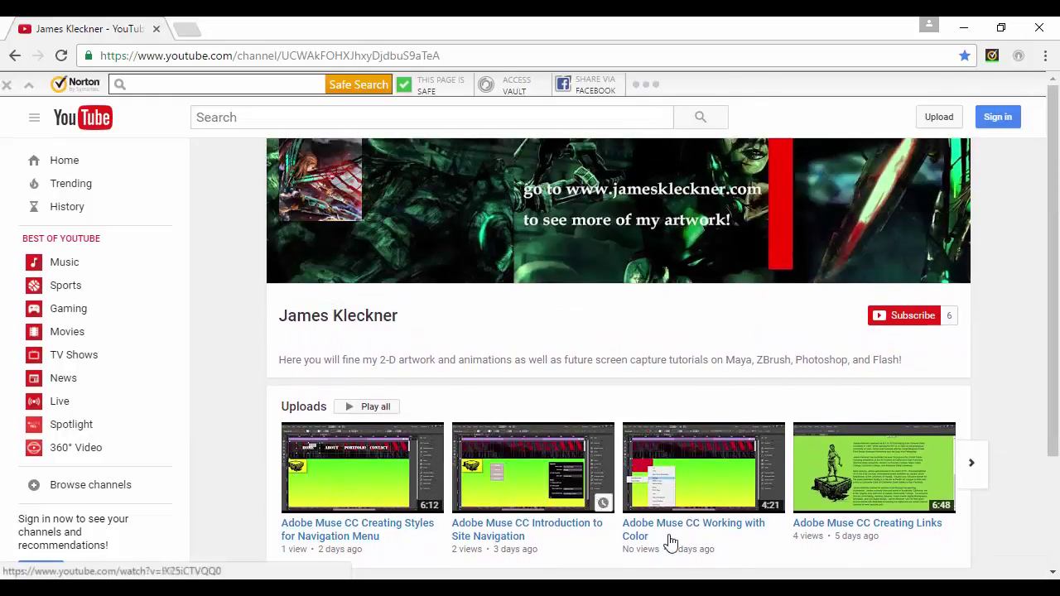
pyautogui.click(889, 530)
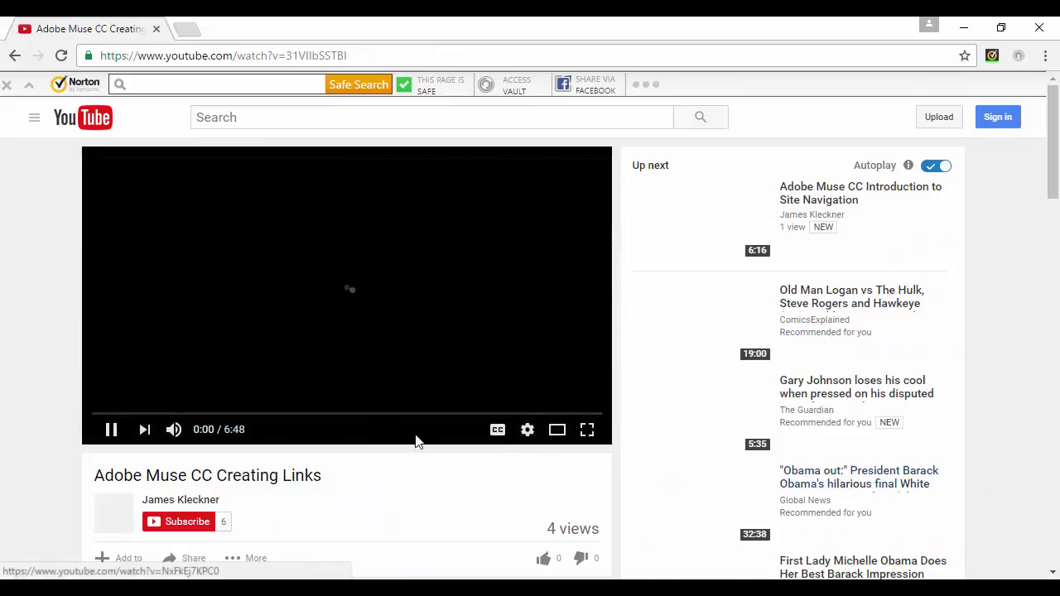
pyautogui.click(112, 429)
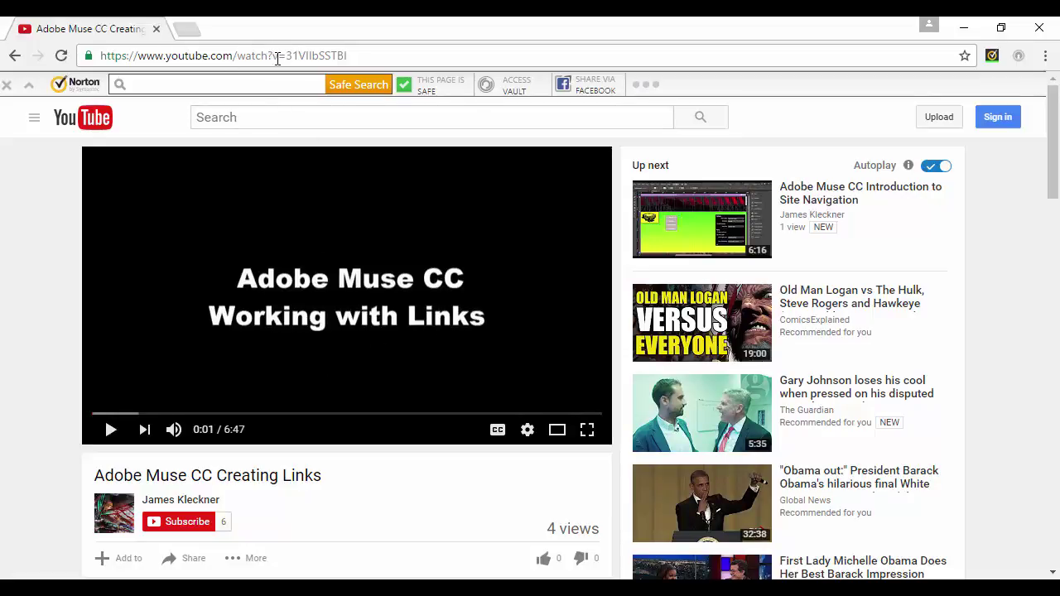
pyautogui.moveTo(286, 55); pyautogui.dragTo(366, 55)
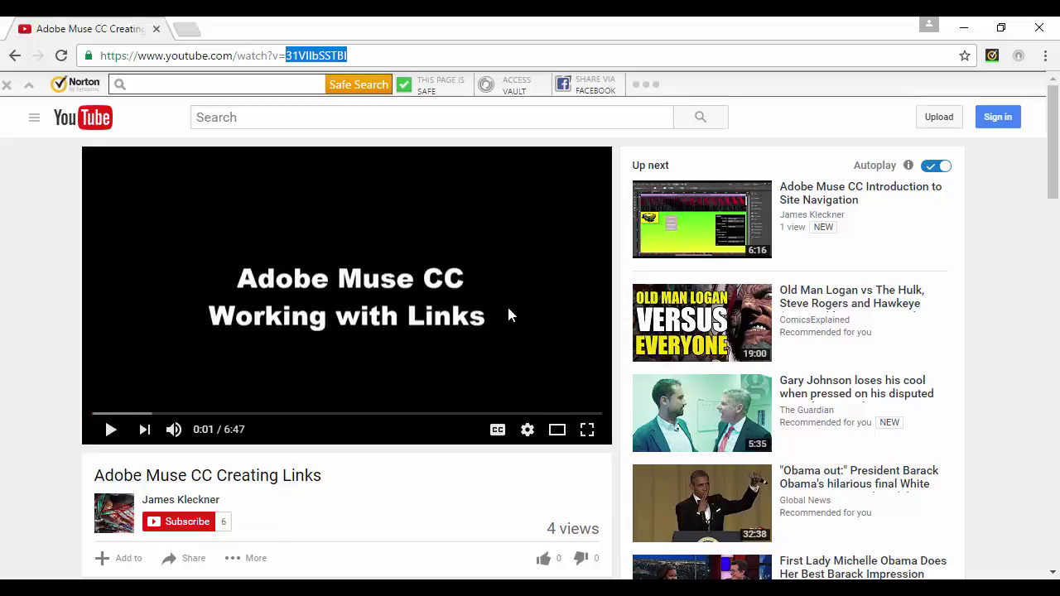
pyautogui.click(476, 589)
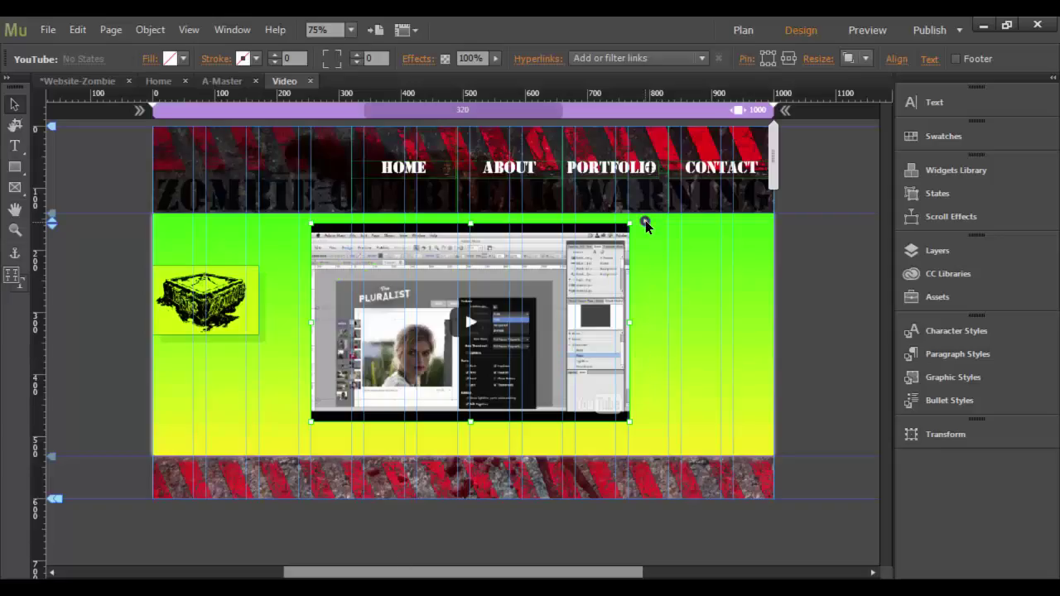
# Paste the copied ID into the widget's Video ID field and preview the Video page
pyautogui.click(646, 221)
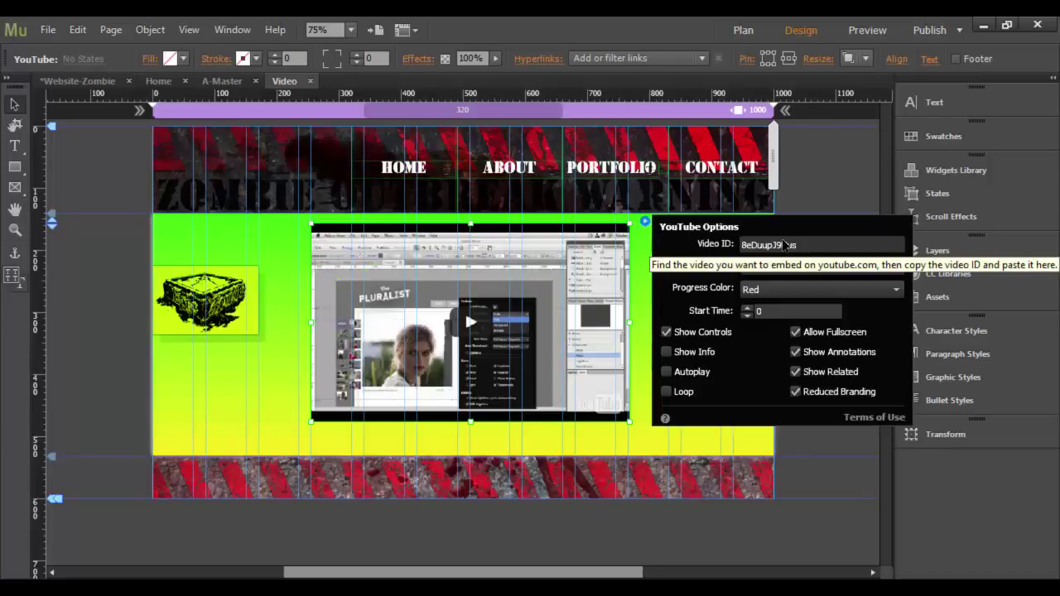
pyautogui.doubleClick(811, 245)
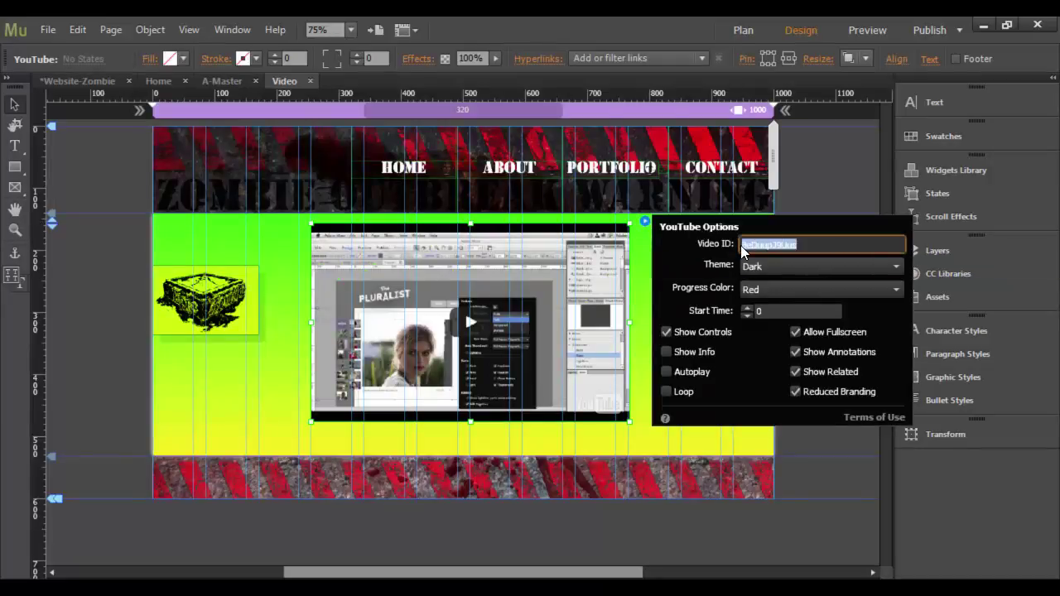
pyautogui.write('3VIIbSSTBI')
pyautogui.click(650, 323)
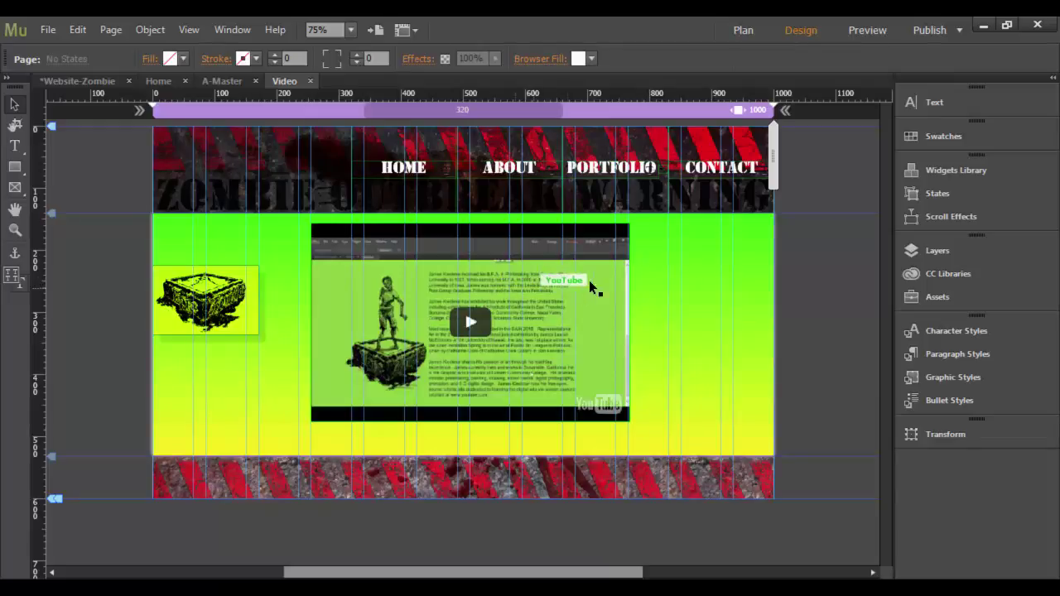
pyautogui.click(881, 35)
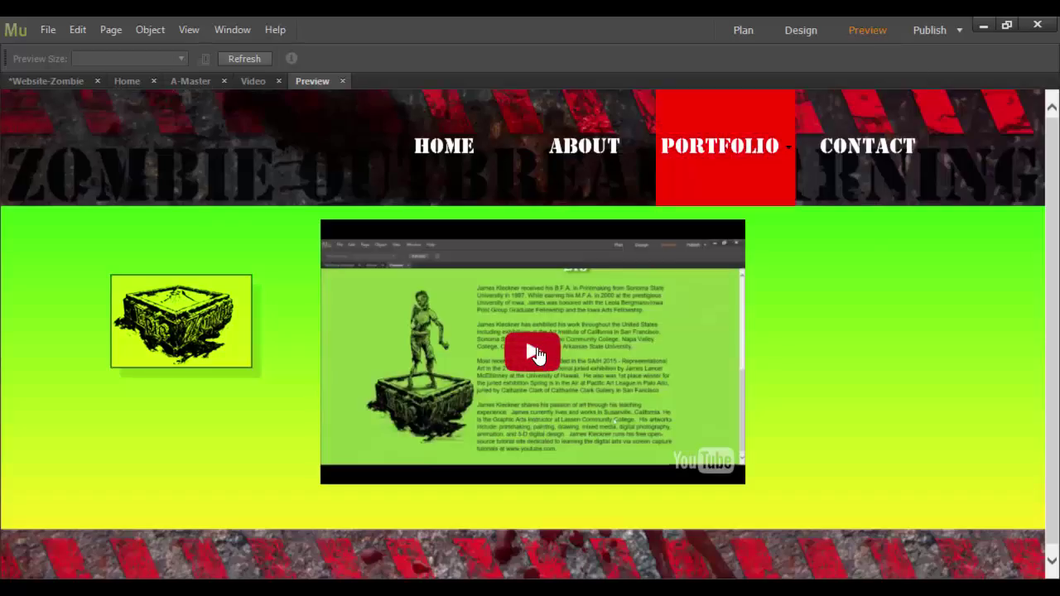
# Play and pause the embedded Creating Links video, toggling captions on and off
pyautogui.click(535, 352)
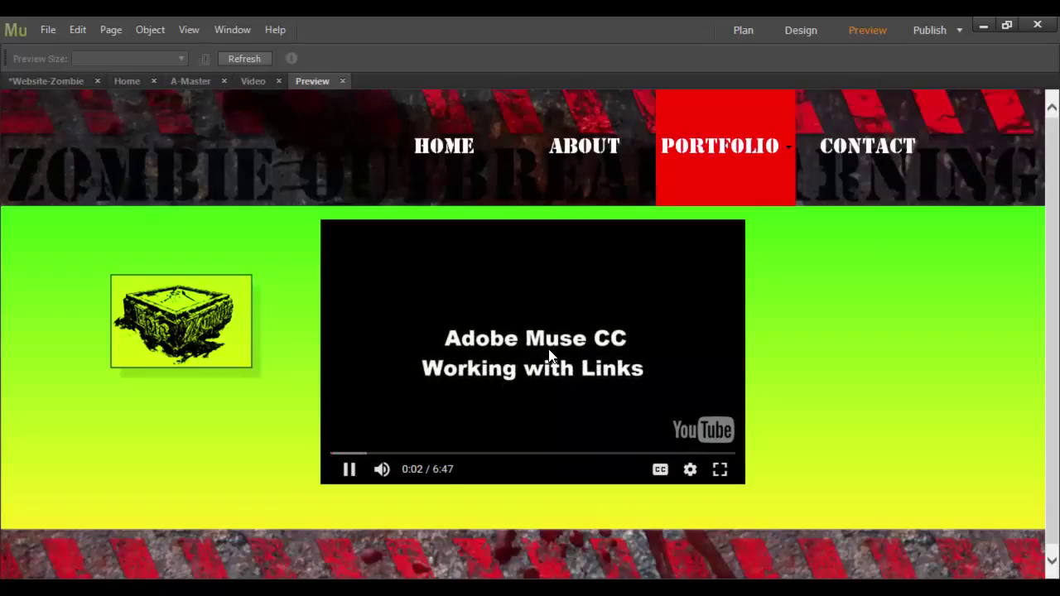
pyautogui.click(352, 471)
pyautogui.click(661, 473)
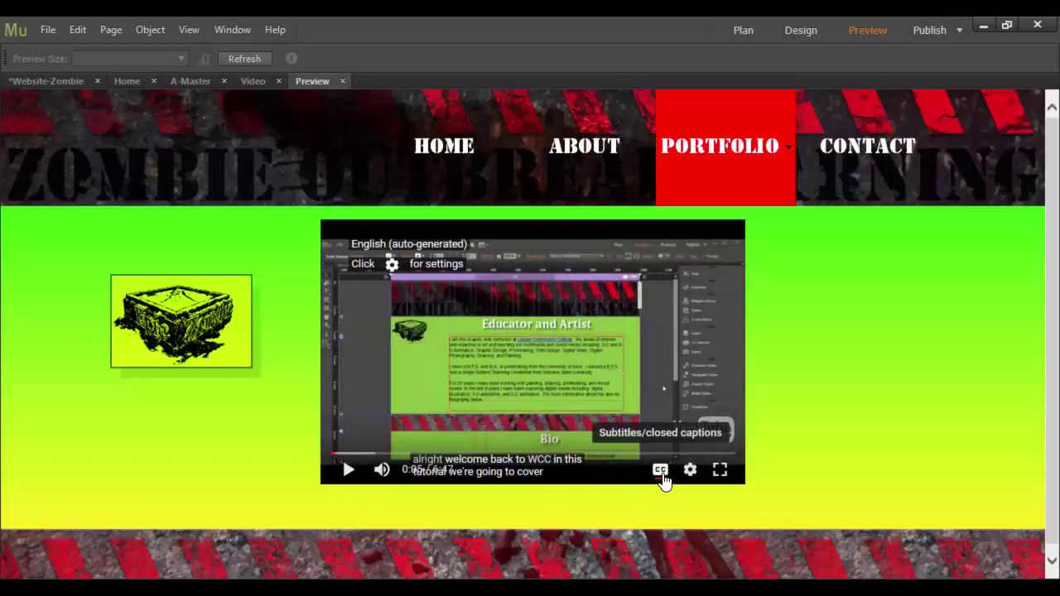
pyautogui.click(661, 474)
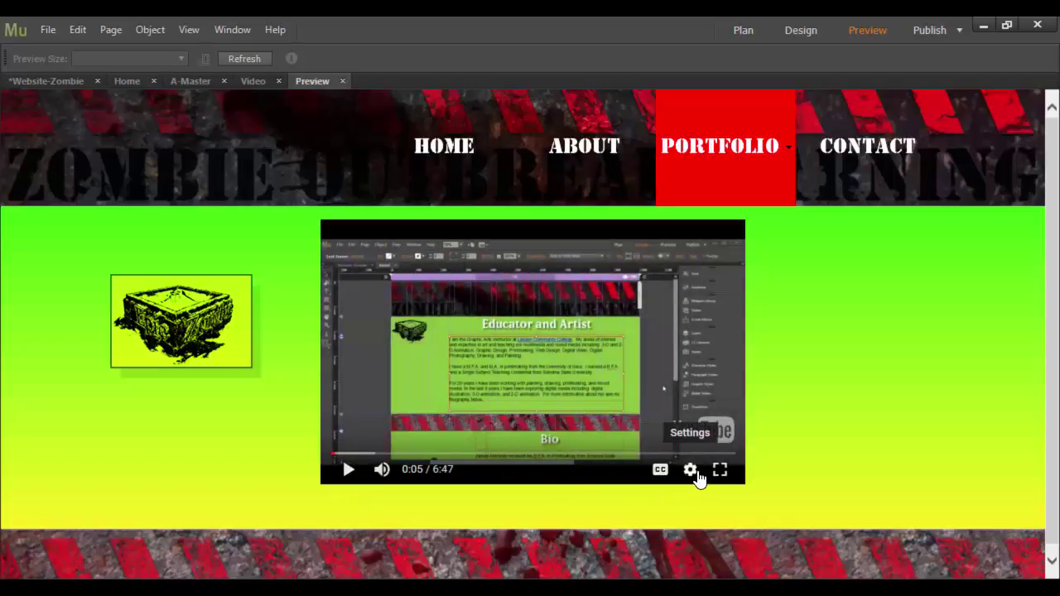
# Check the player's playback settings, then view the video full screen and exit
pyautogui.click(691, 471)
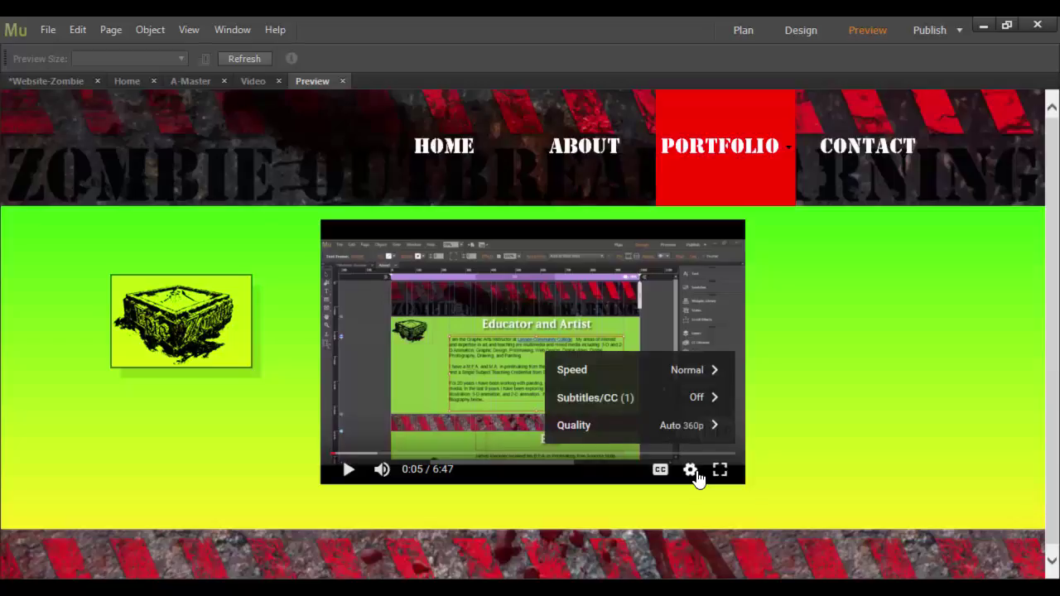
pyautogui.click(720, 470)
pyautogui.click(720, 470)
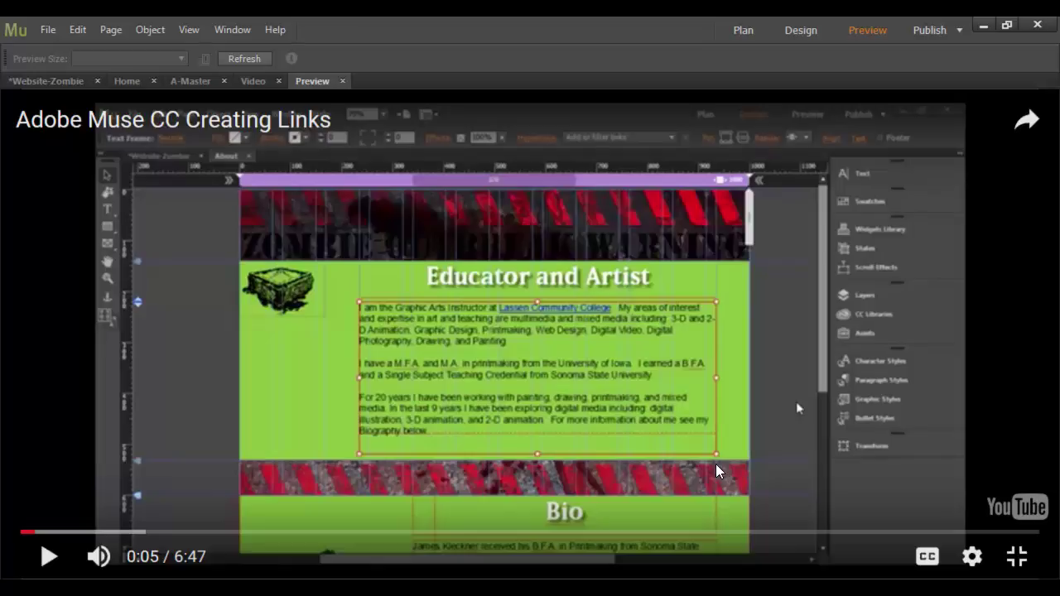
pyautogui.press('Escape')
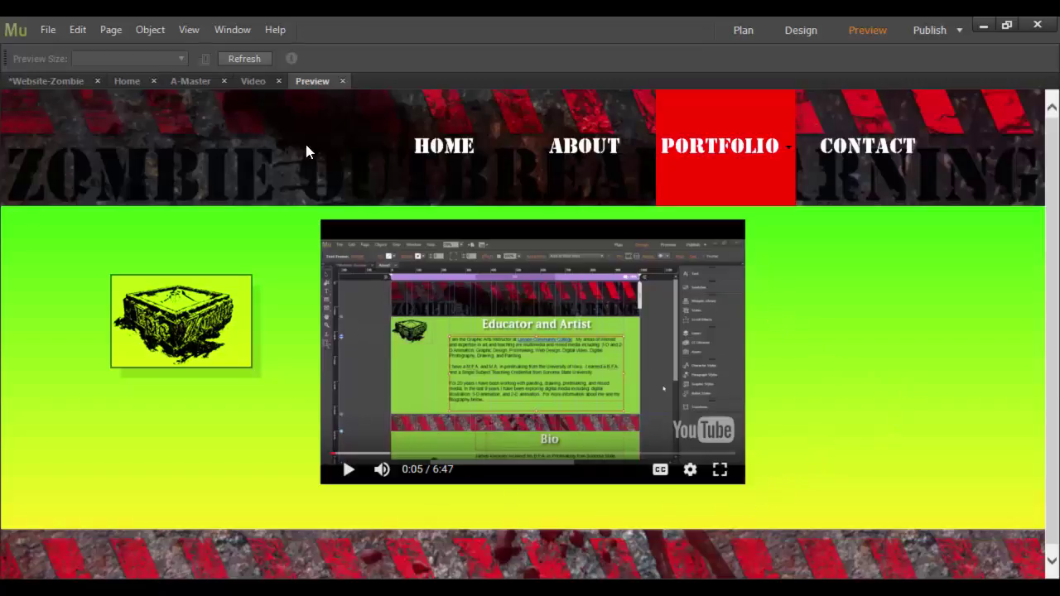
# Back in Design, give the YouTube widget a red FF0000 stroke of width 2
pyautogui.click(342, 81)
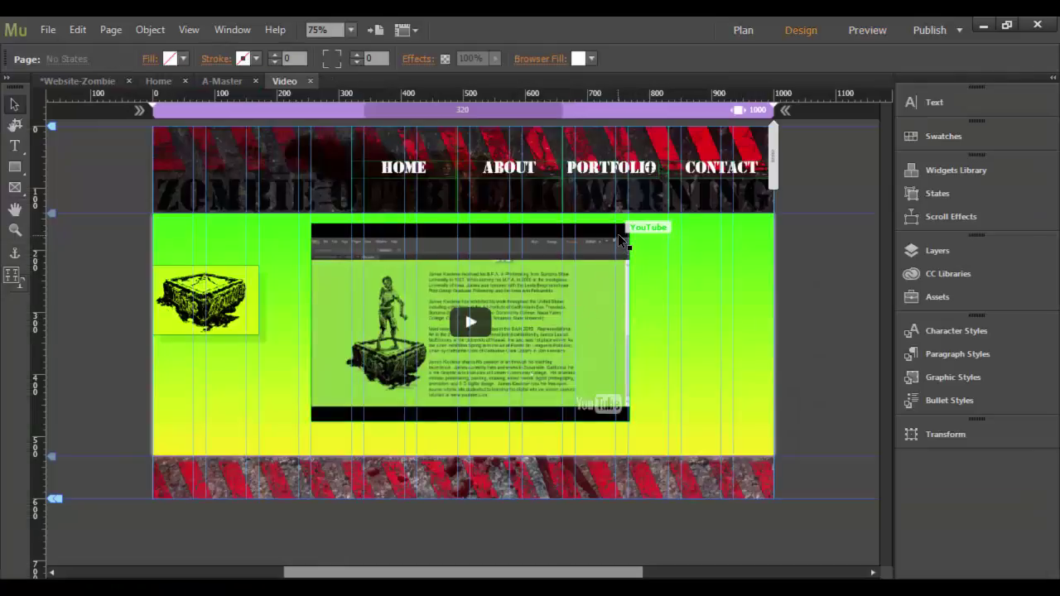
pyautogui.click(615, 241)
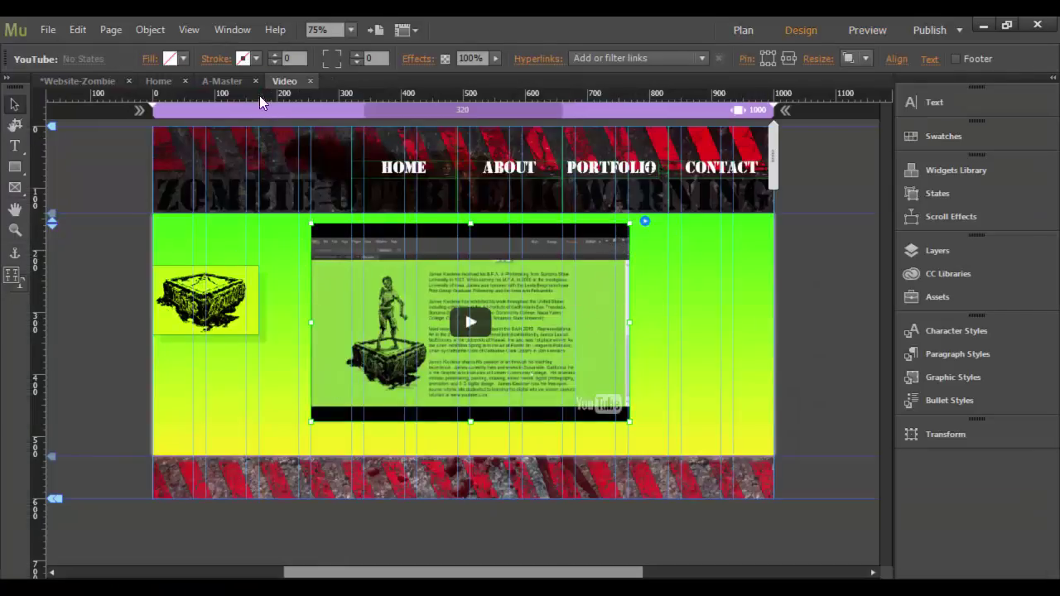
pyautogui.click(255, 60)
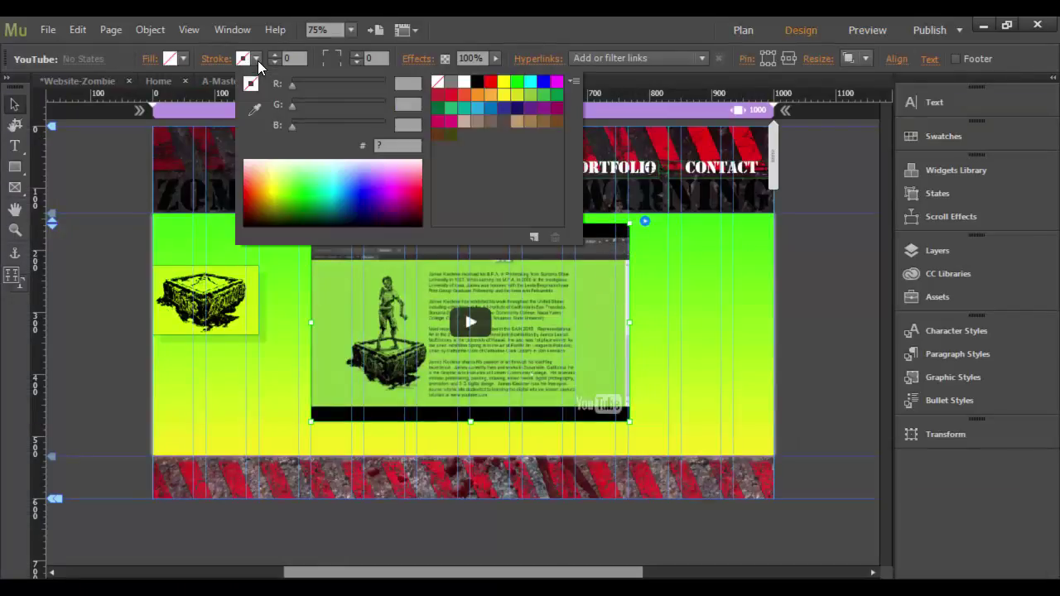
pyautogui.click(492, 83)
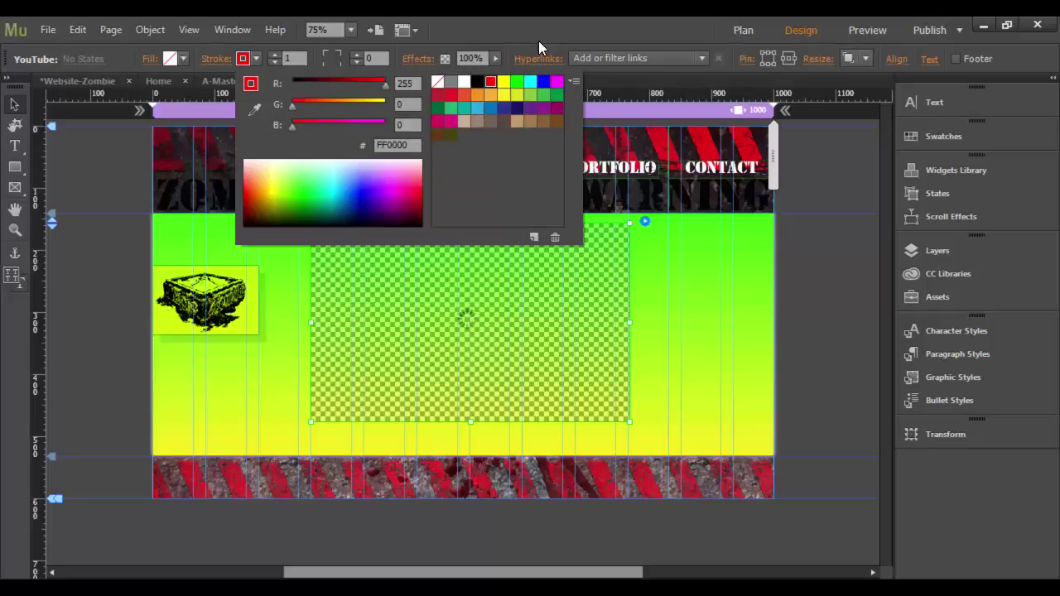
pyautogui.click(275, 55)
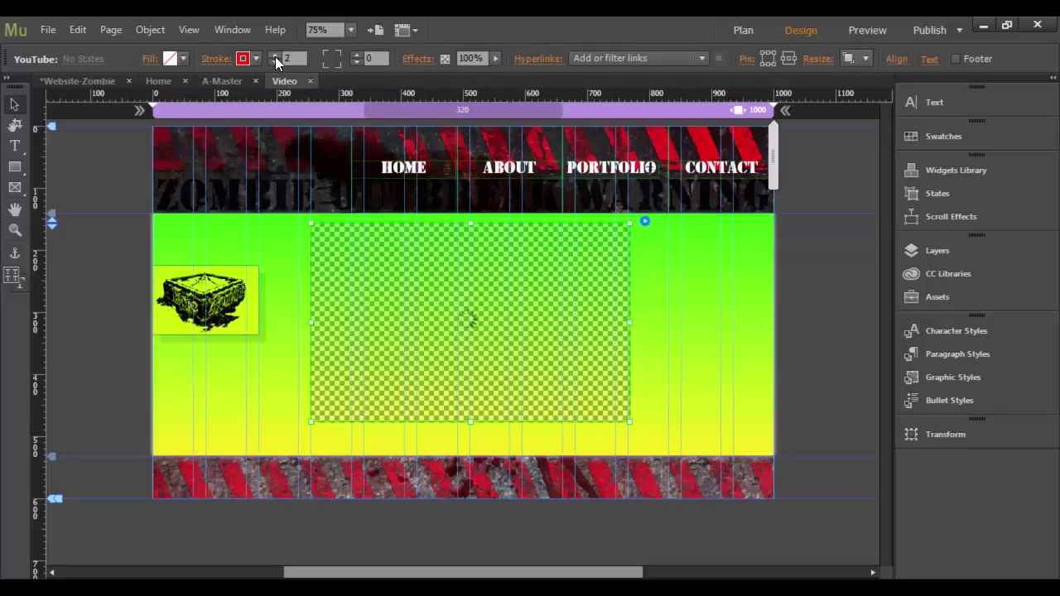
# Inspect the red frame, then raise the widget's stroke width to 6
pyautogui.click(287, 290)
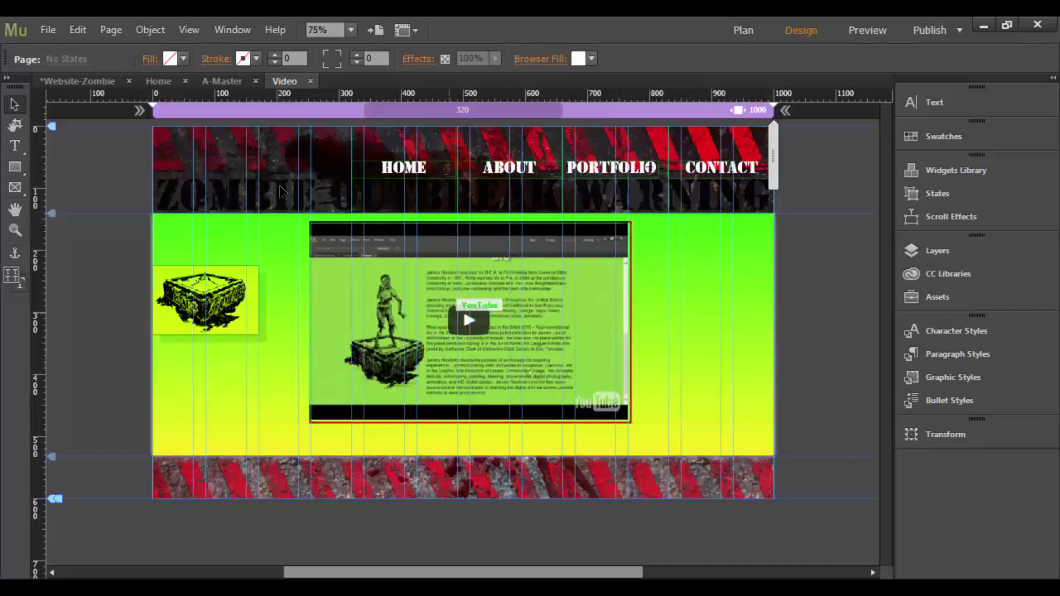
pyautogui.click(441, 234)
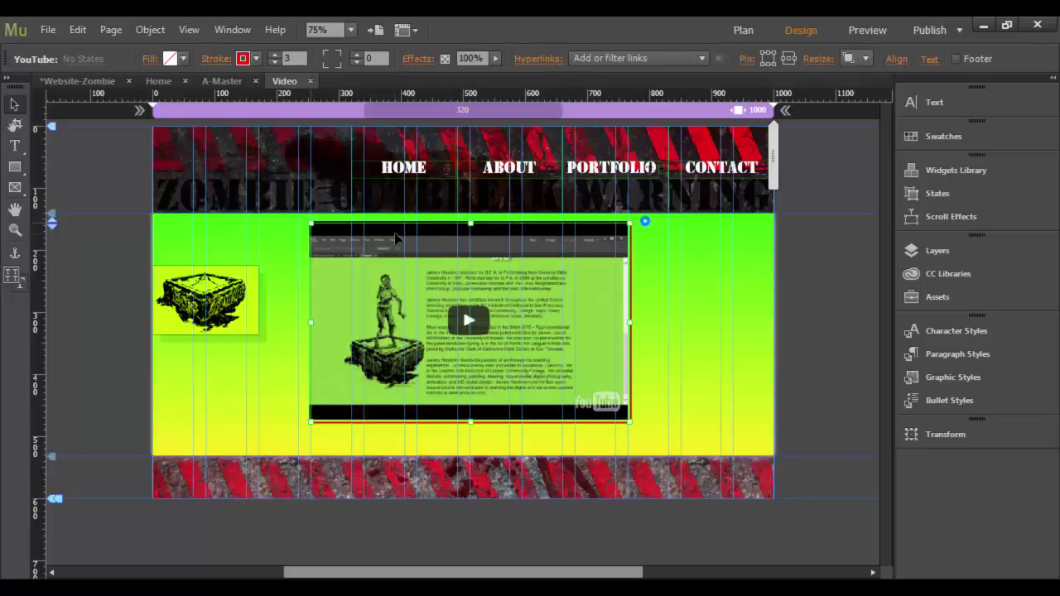
pyautogui.click(276, 55)
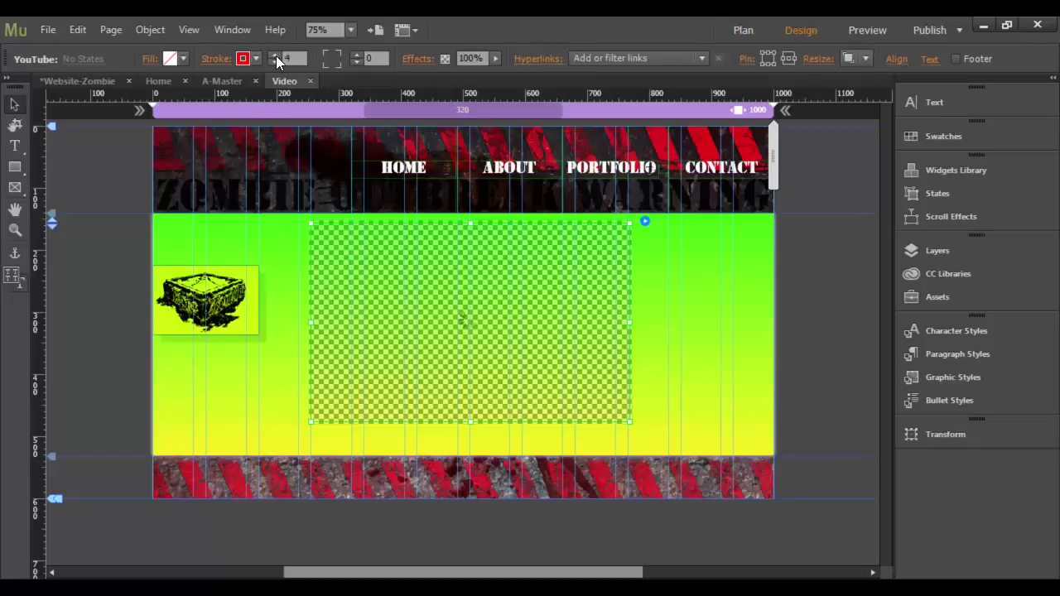
pyautogui.click(276, 56)
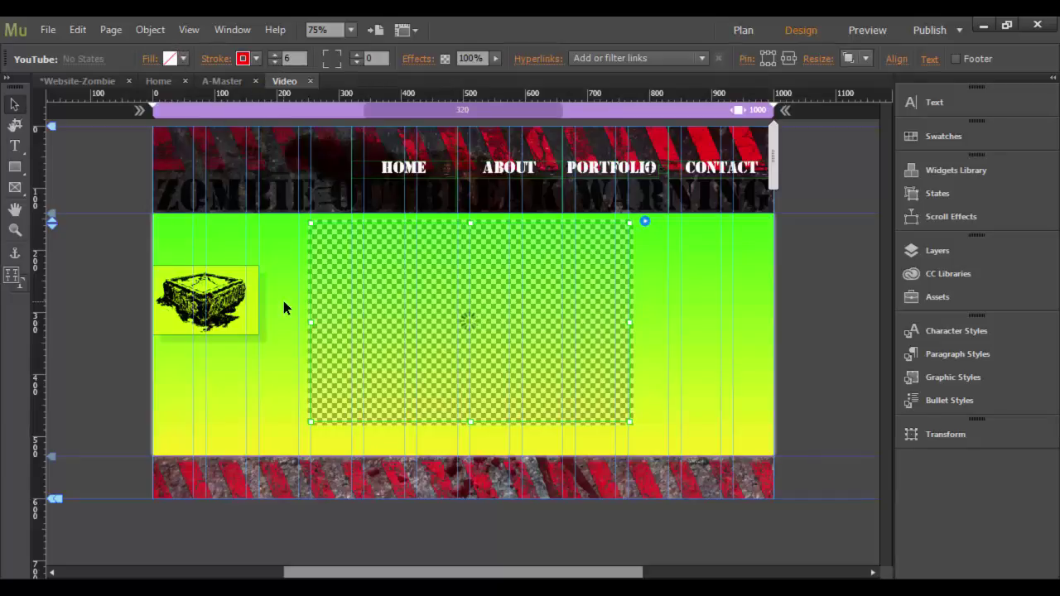
pyautogui.click(869, 28)
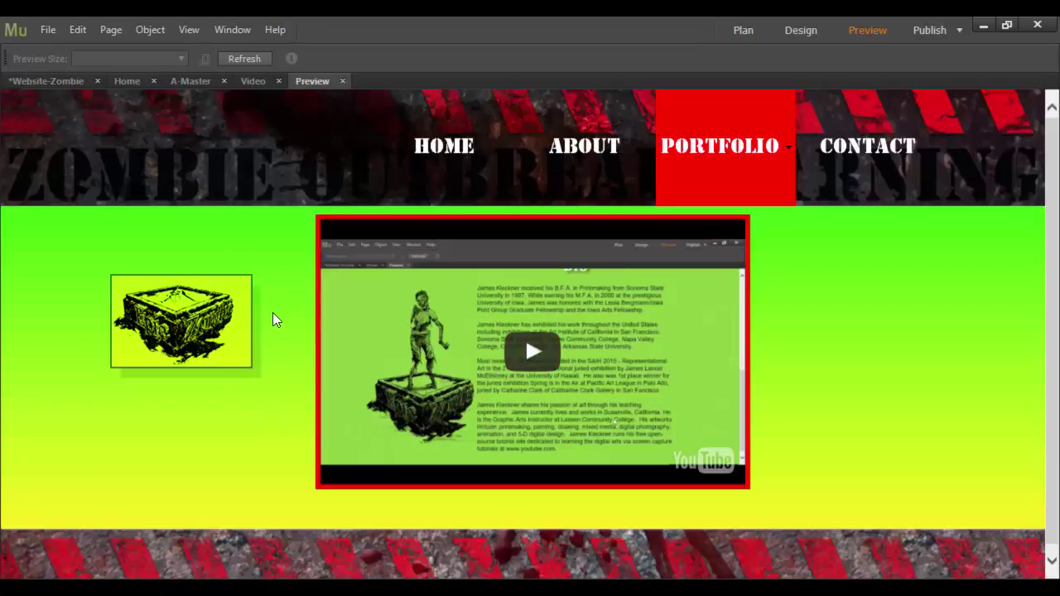
pyautogui.click(540, 352)
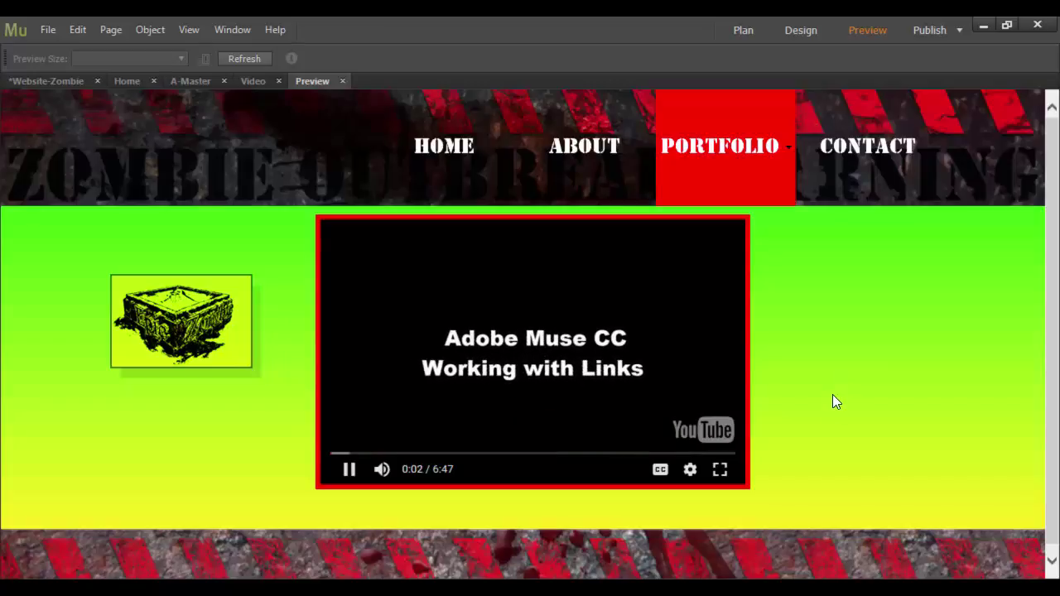
pyautogui.click(348, 469)
pyautogui.click(721, 469)
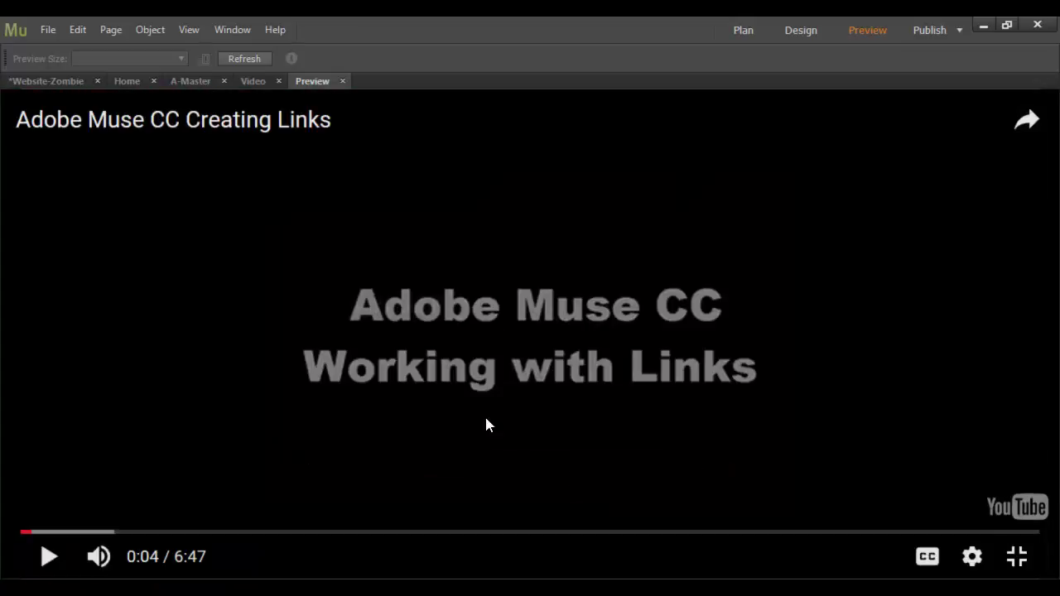
pyautogui.press('Escape')
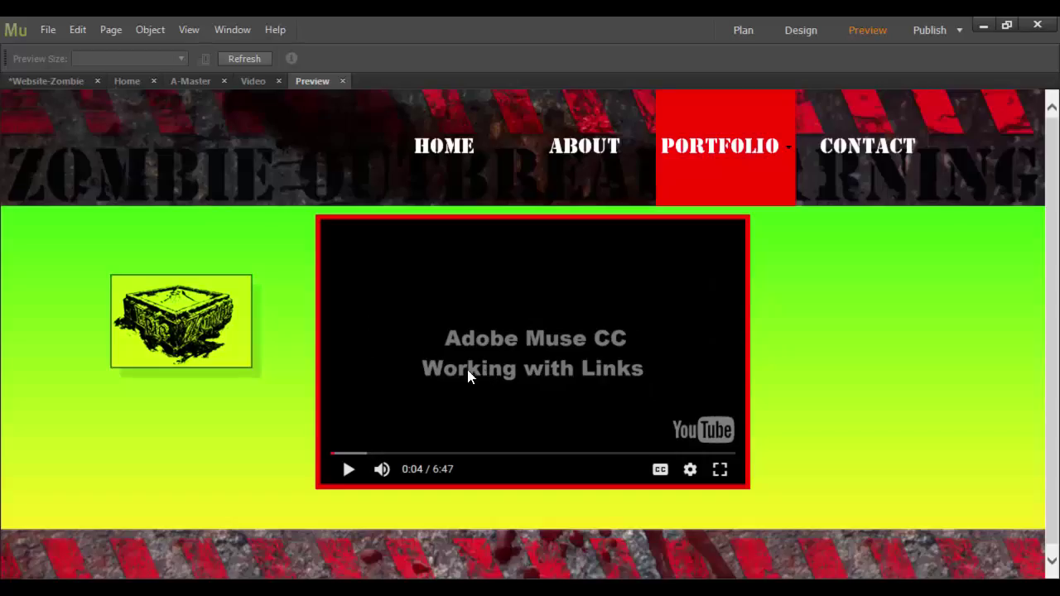
pyautogui.click(342, 81)
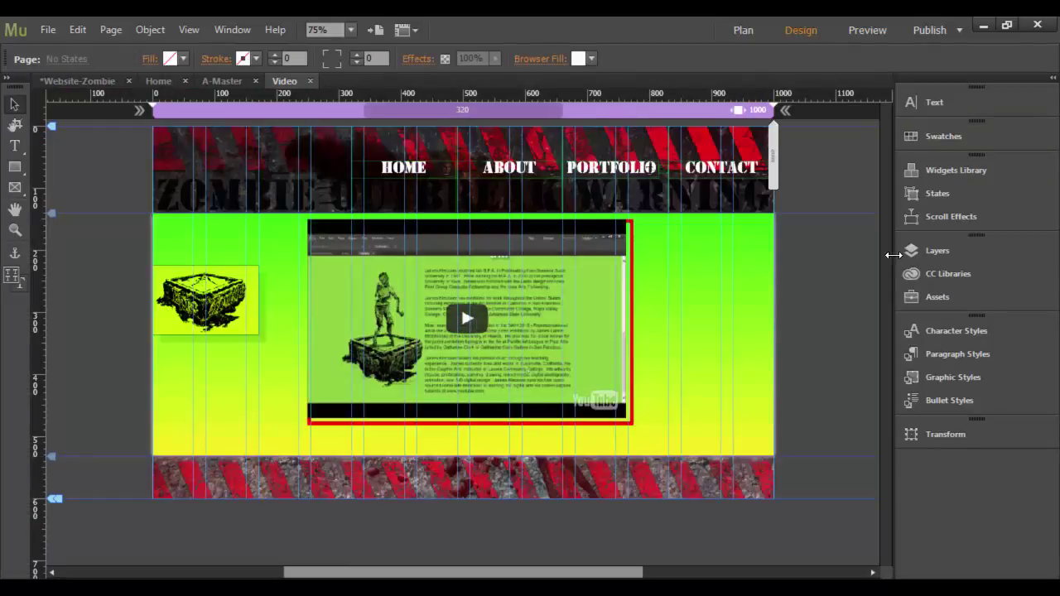
# Drag a trial Vimeo widget from the Widgets Library onto the page, then delete it
pyautogui.click(952, 172)
pyautogui.scroll(-5, 781, 365)
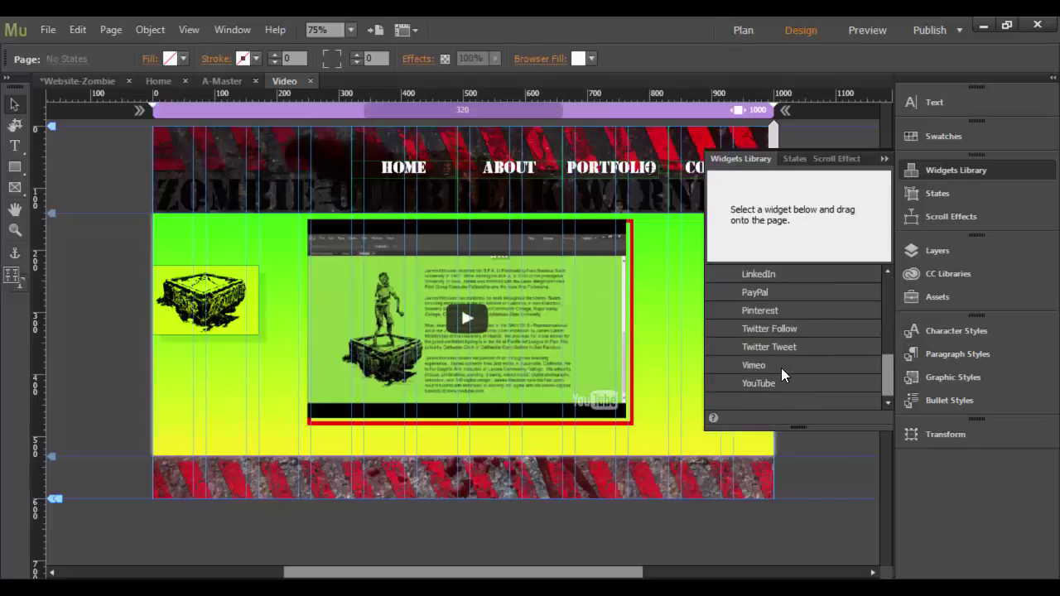
pyautogui.click(762, 364)
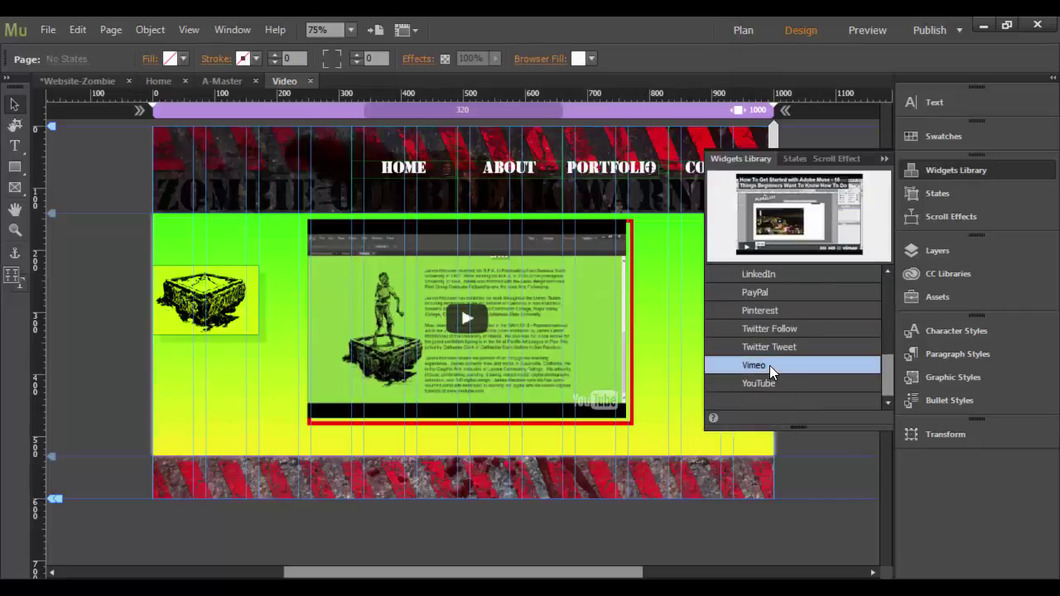
pyautogui.moveTo(770, 365); pyautogui.dragTo(464, 394)
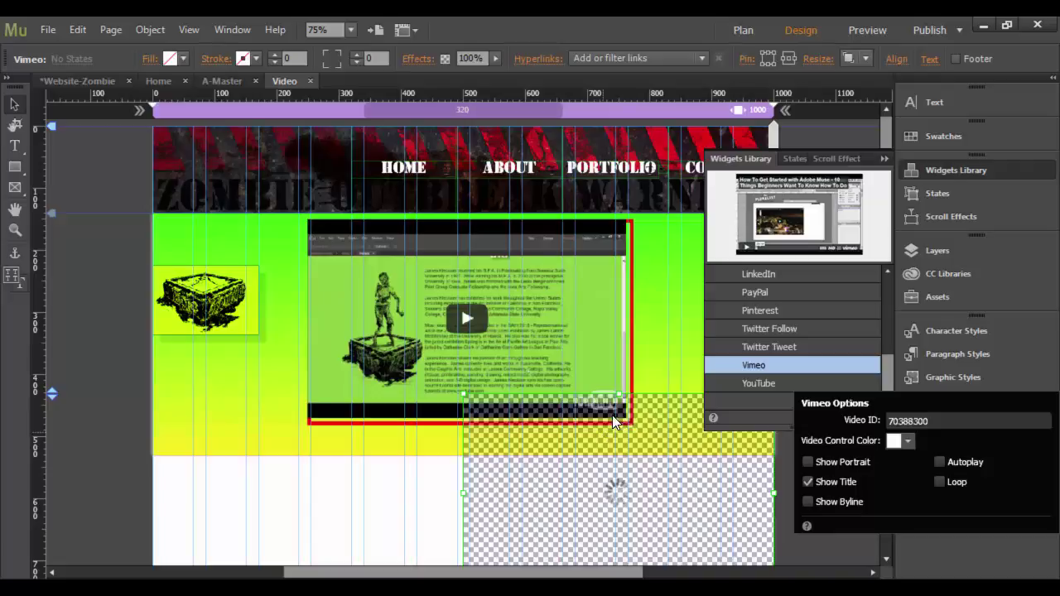
pyautogui.moveTo(556, 421); pyautogui.dragTo(326, 263)
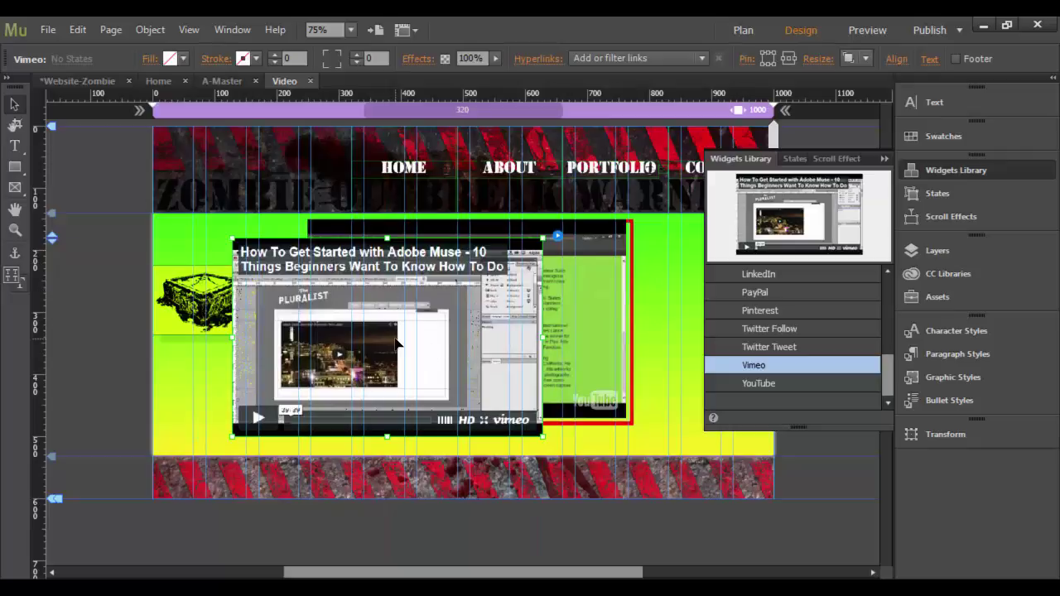
pyautogui.press('Delete')
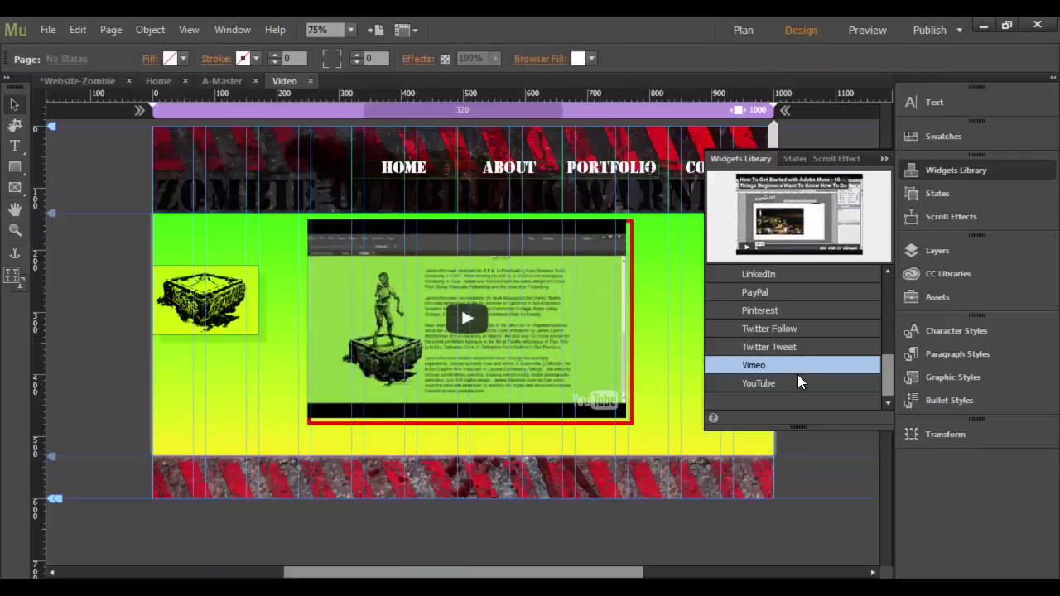
pyautogui.moveTo(890, 368); pyautogui.dragTo(890, 415)
pyautogui.moveTo(886, 369)
pyautogui.mouseDown()
pyautogui.moveTo(888, 315)
pyautogui.moveTo(887, 380)
pyautogui.mouseUp()
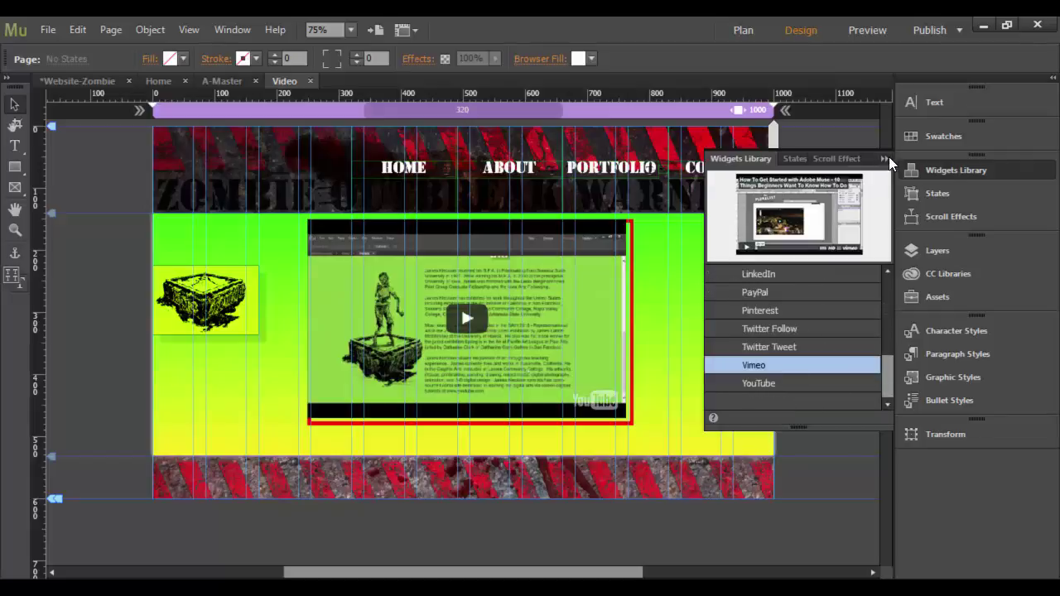